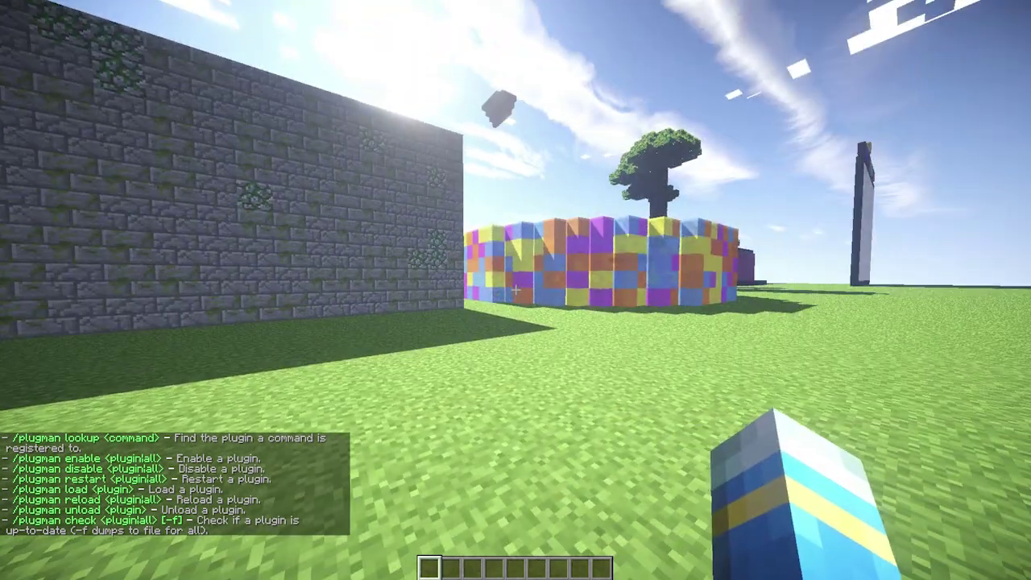
Run /plugman list to list the plugins installed on the server
key(w)
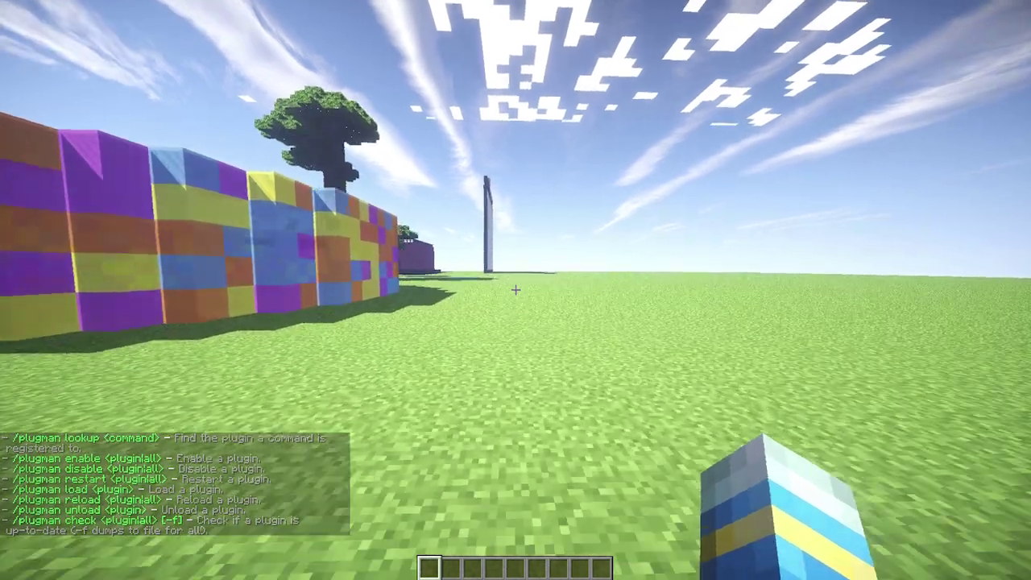
key(t)
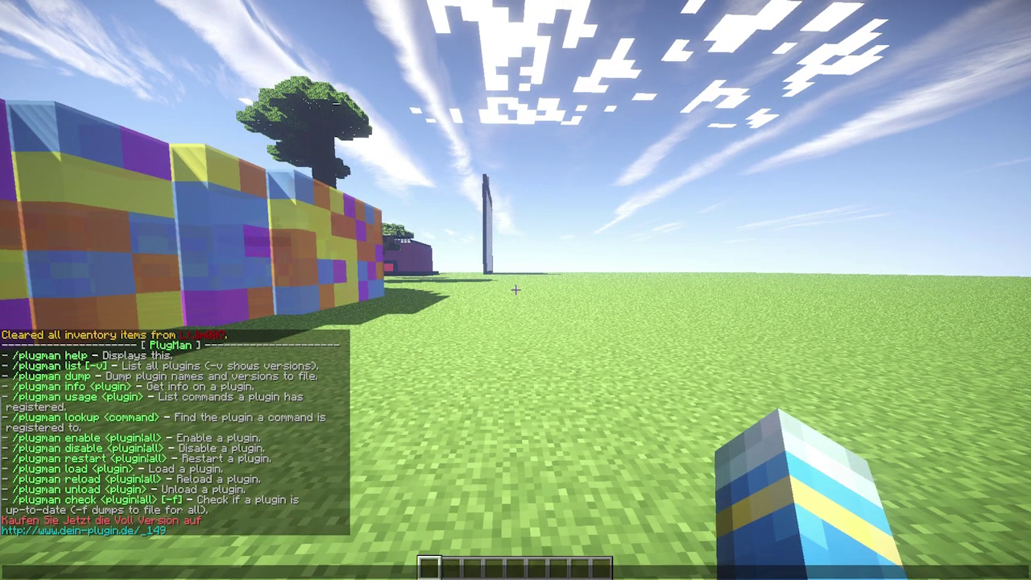
text(/plugman l)
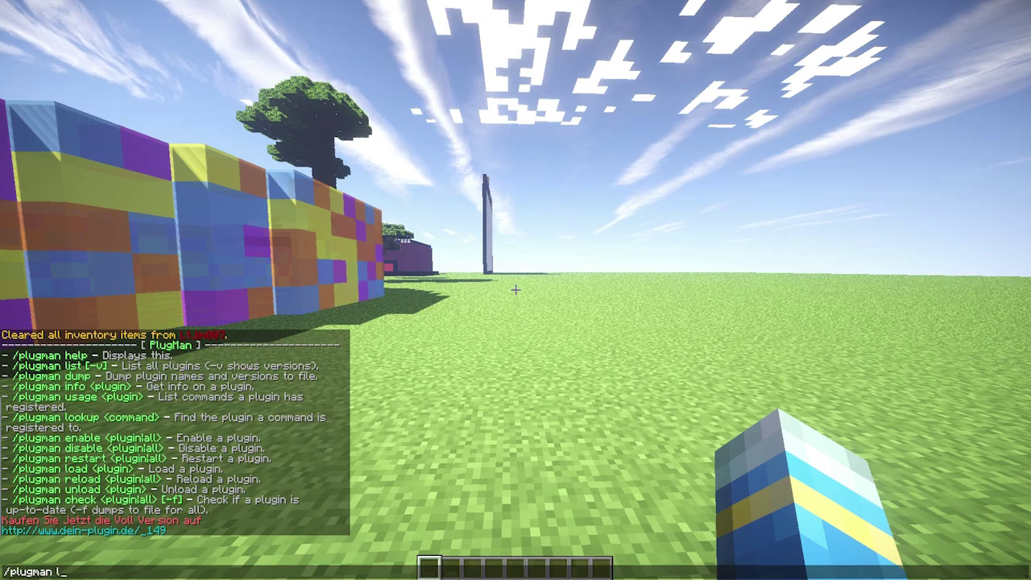
text(ist)
key(Return)
Run /plugman list -v to list the installed plugins with their version numbers
key(w)
key(t)
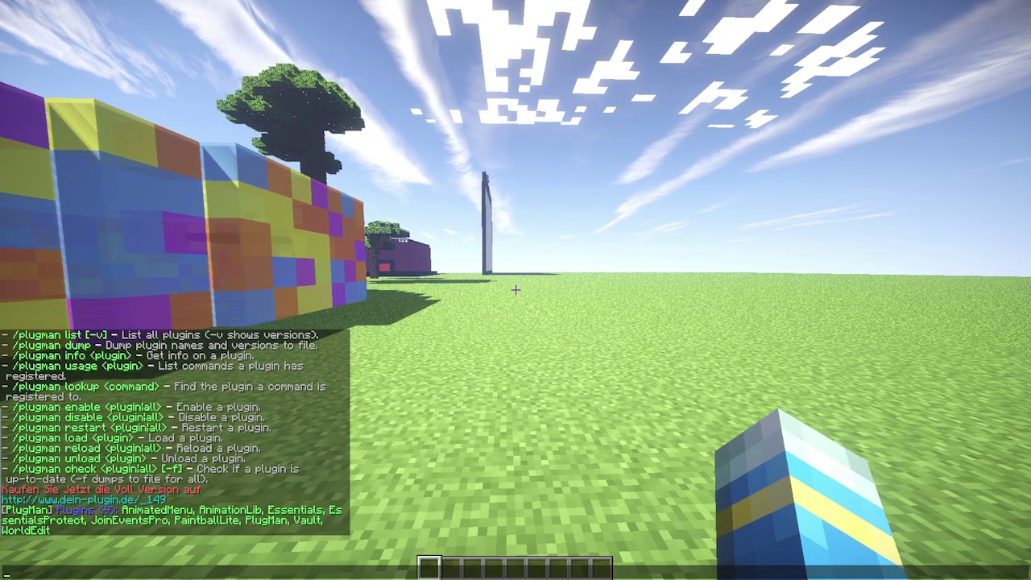
key(Up)
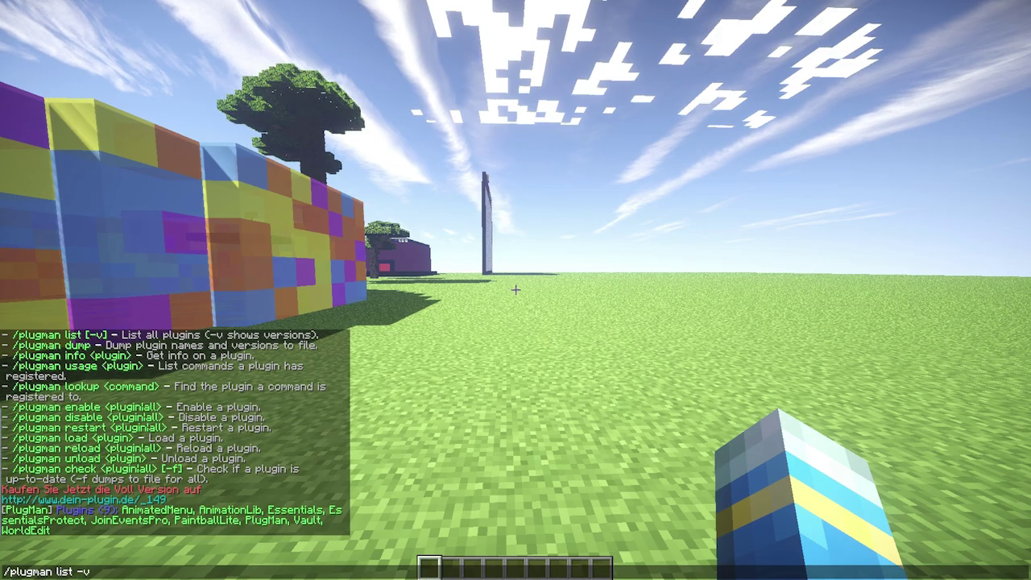
key(Return)
key(w)
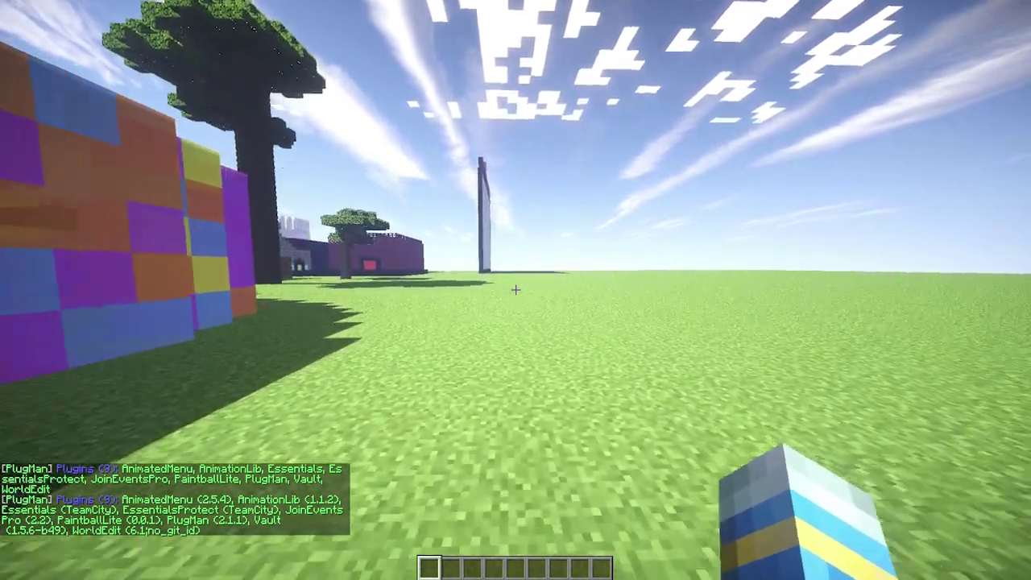
key(w)
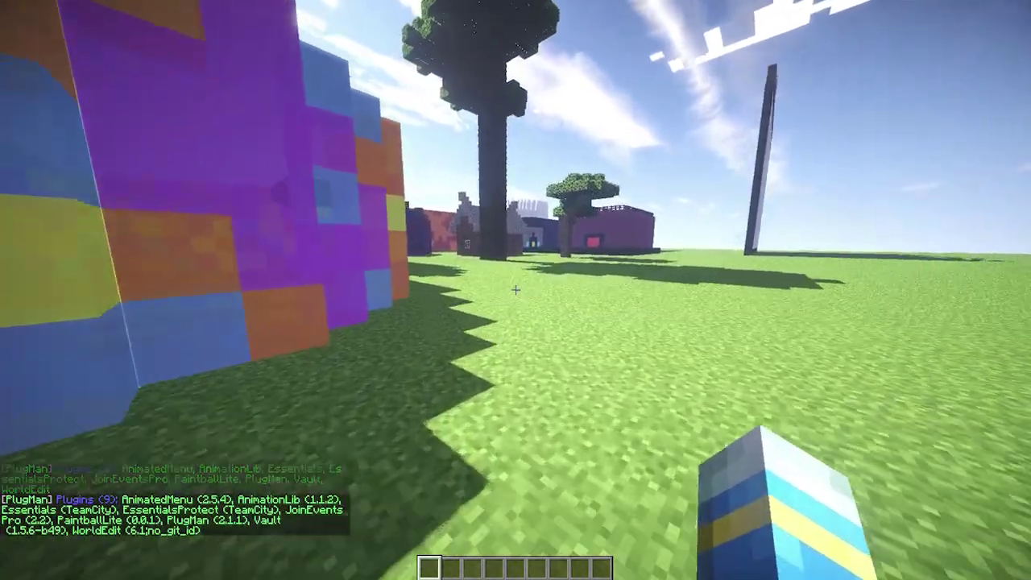
key(w)
key(t)
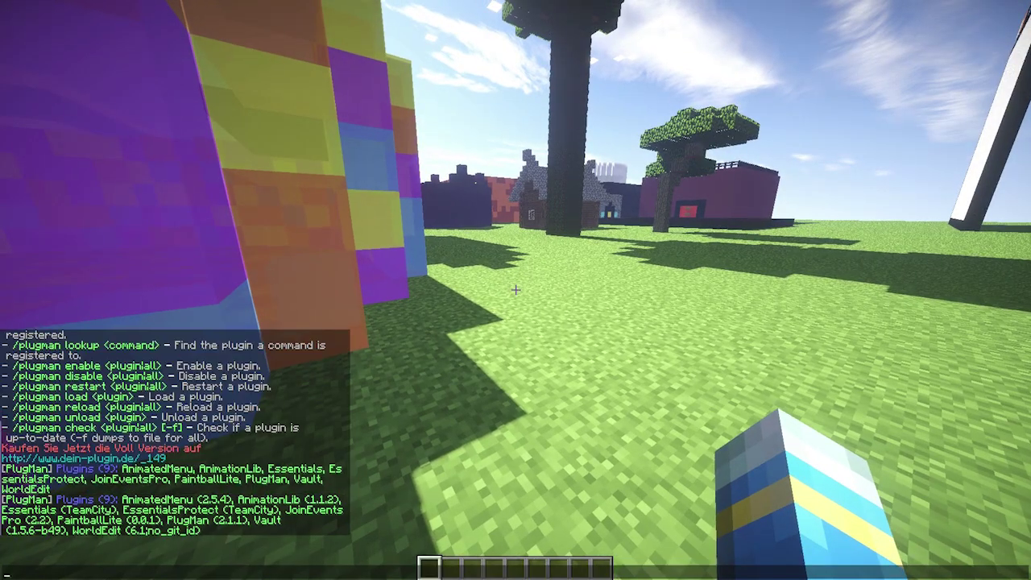
key(Escape)
key(w)
Disable the Essentials plugin with the command /plugman disable Essentials
key(t)
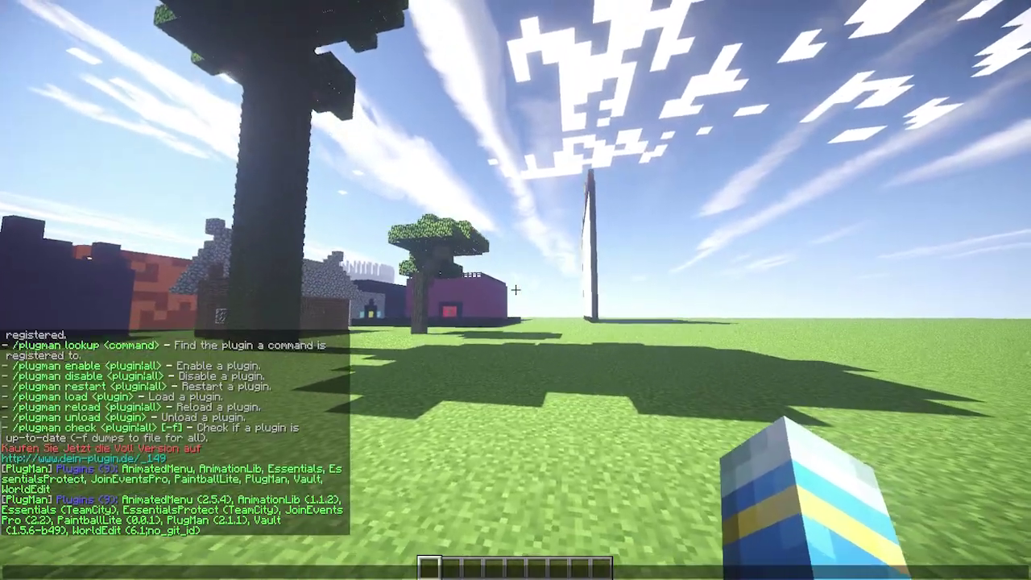
key(Up)
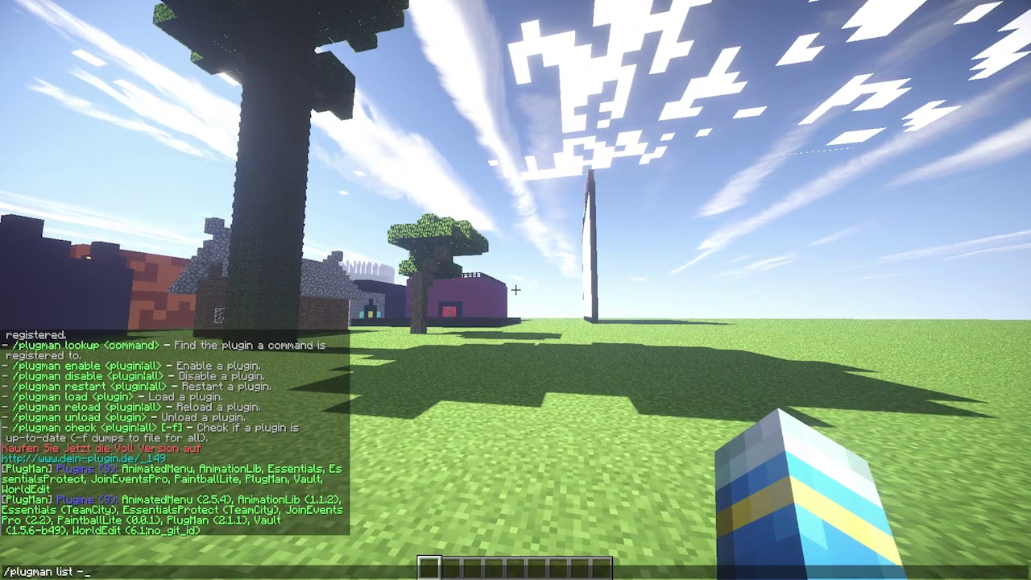
key(BackSpace)
key(BackSpace)
key(BackSpace)
key(BackSpace)
key(BackSpace)
key(BackSpace)
text(disable)
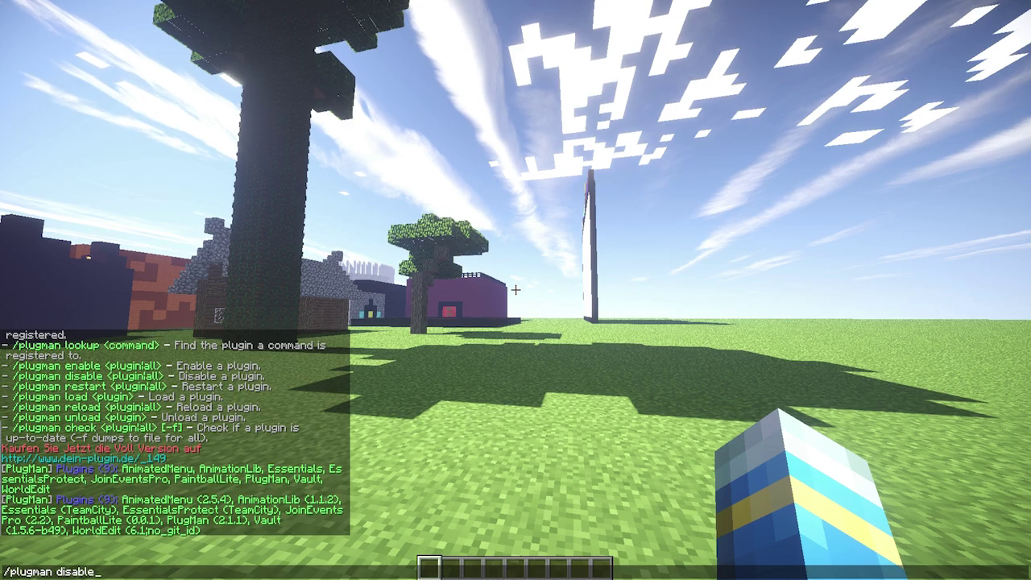
text( Esset)
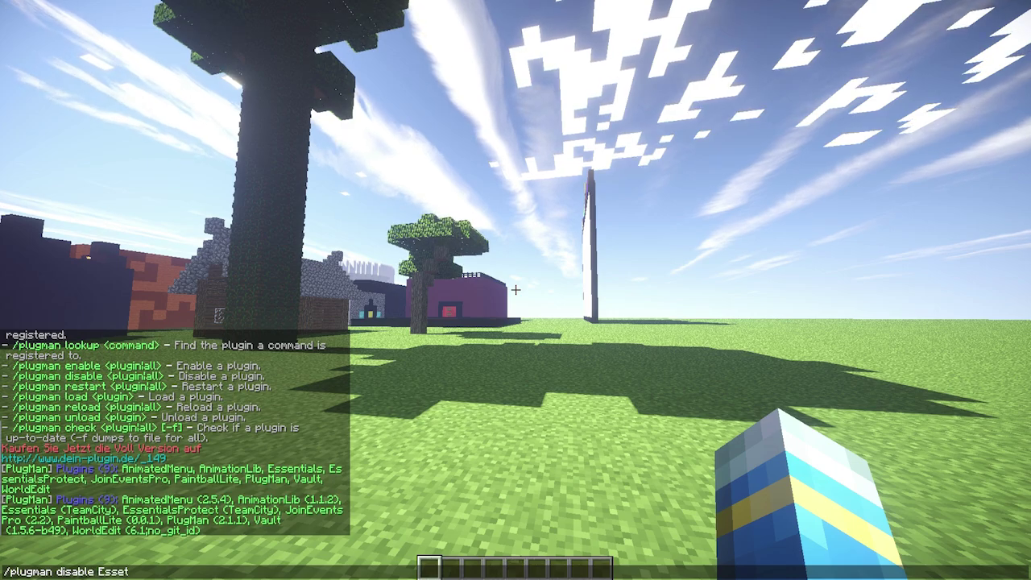
key(BackSpace)
text(ntials)
key(Return)
Try the /kit command to test whether Essentials still responds
key(t)
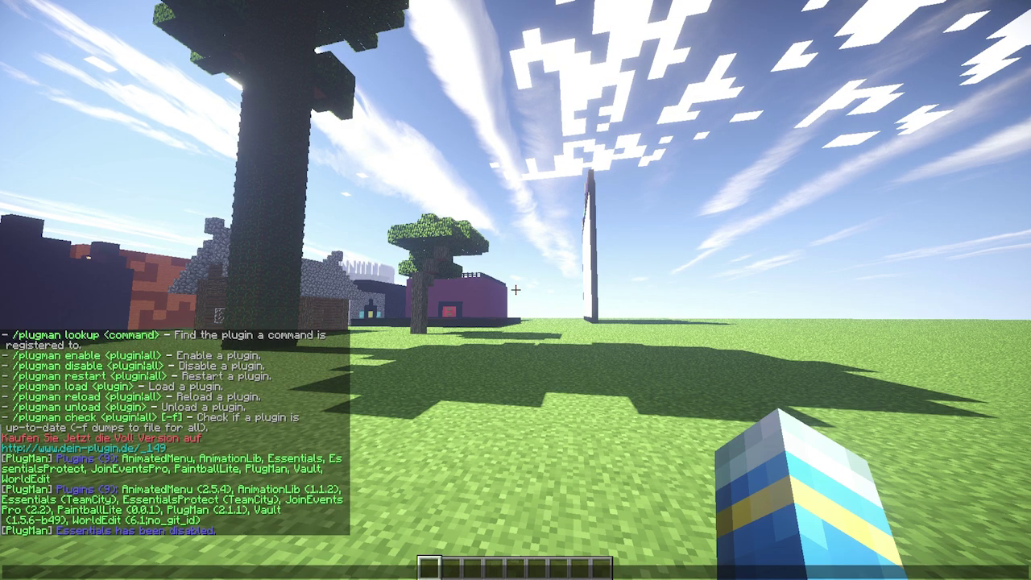
key(Escape)
key(t)
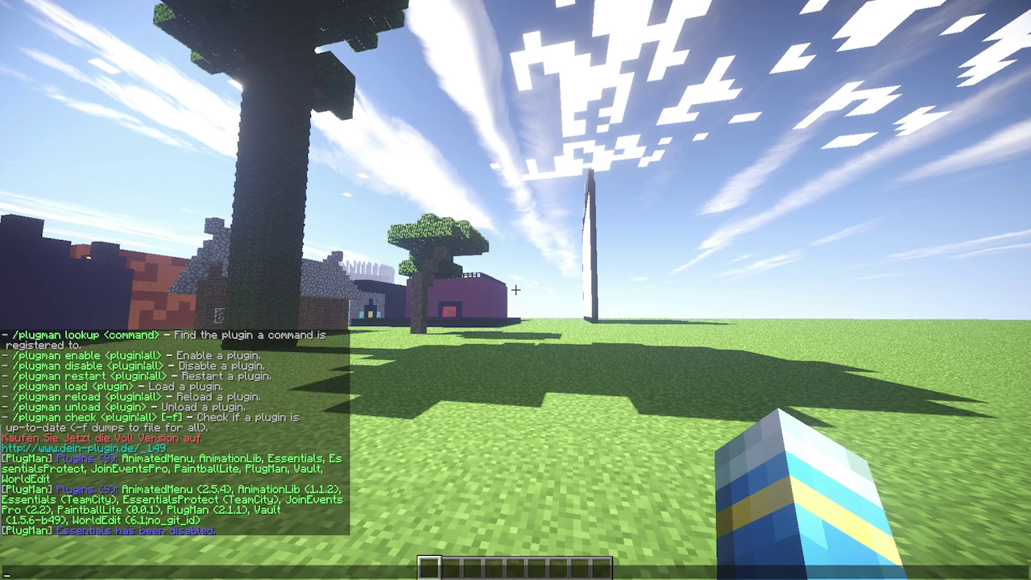
text(/kit)
key(Return)
Rewrite the earlier disable command as /plugman enable Essentials
key(t)
key(Up)
key(Up)
key(Up)
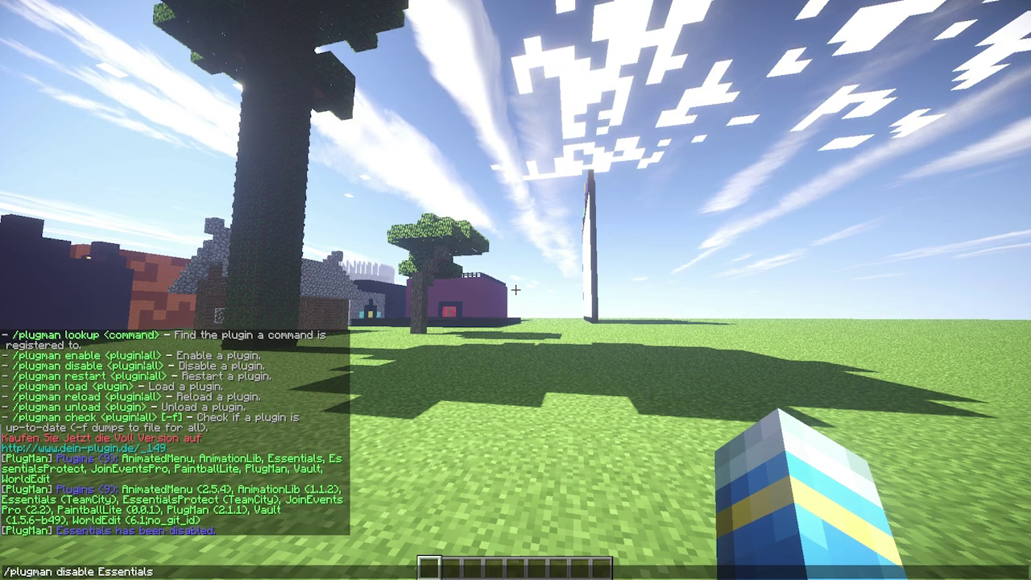
key(BackSpace)
key(BackSpace)
key(BackSpace)
text(enb)
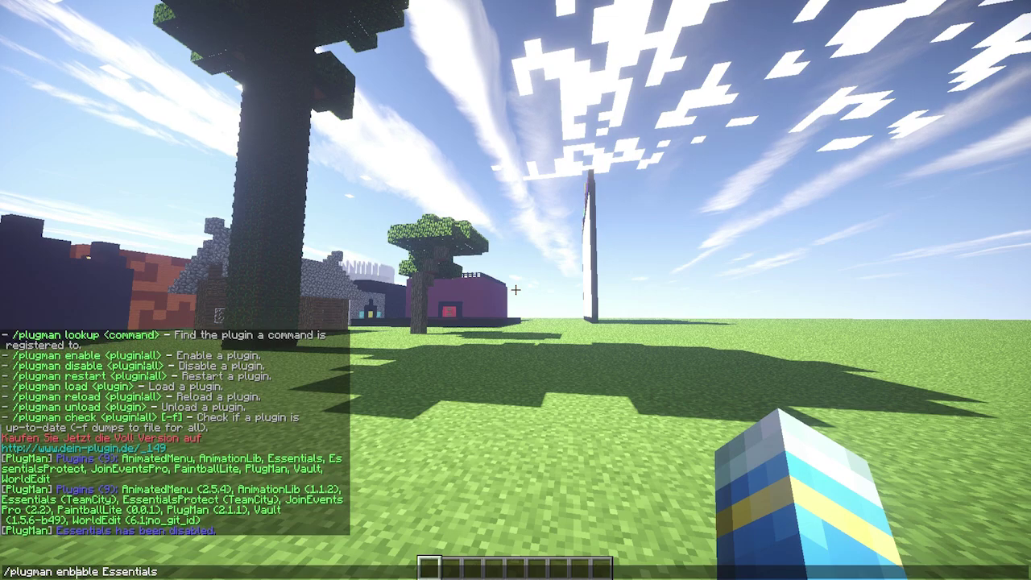
key(BackSpace)
key(BackSpace)
text(b)
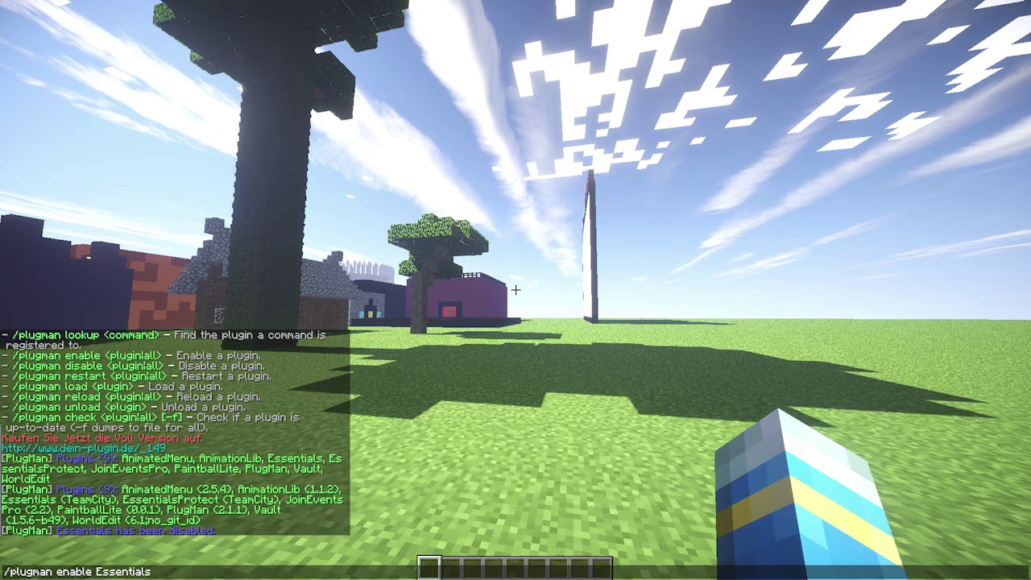
List the server's plugins with the built-in plugin list command to check the status of Essentials
key(ctrl+a)
key(Return)
key(t)
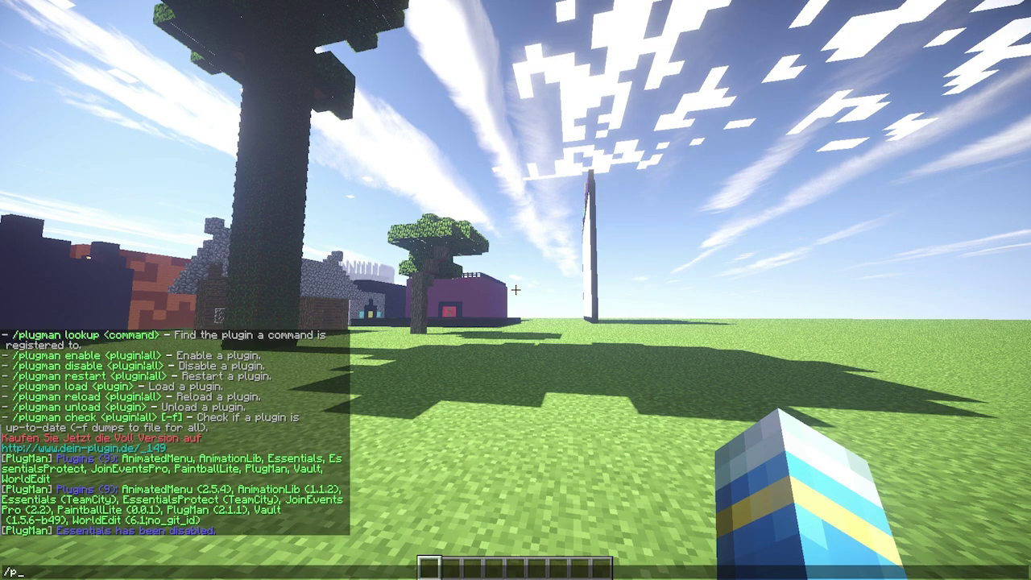
key(Return)
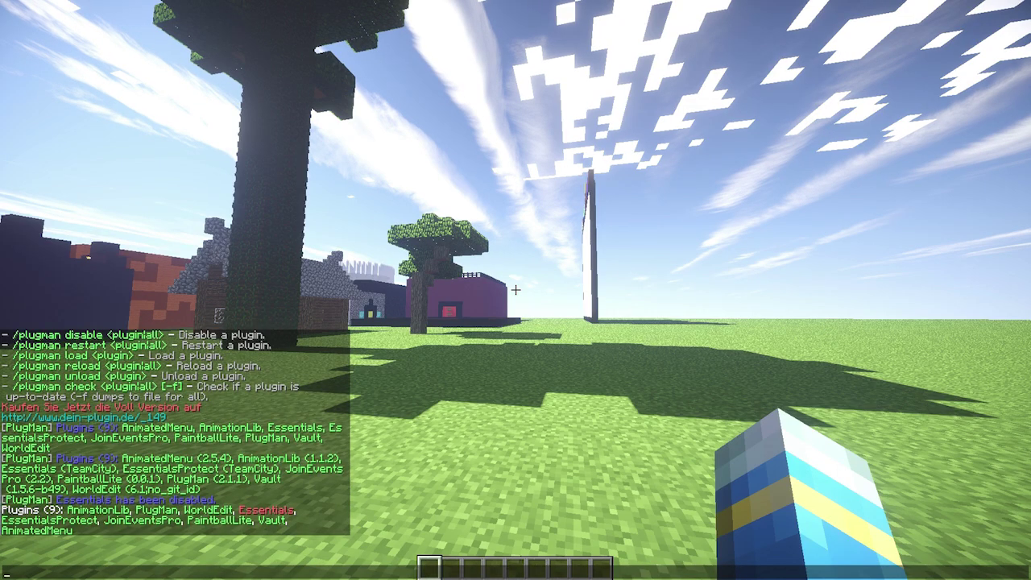
Enable the Essentials plugin again with /plugman enable Essentials
key(Up)
key(Up)
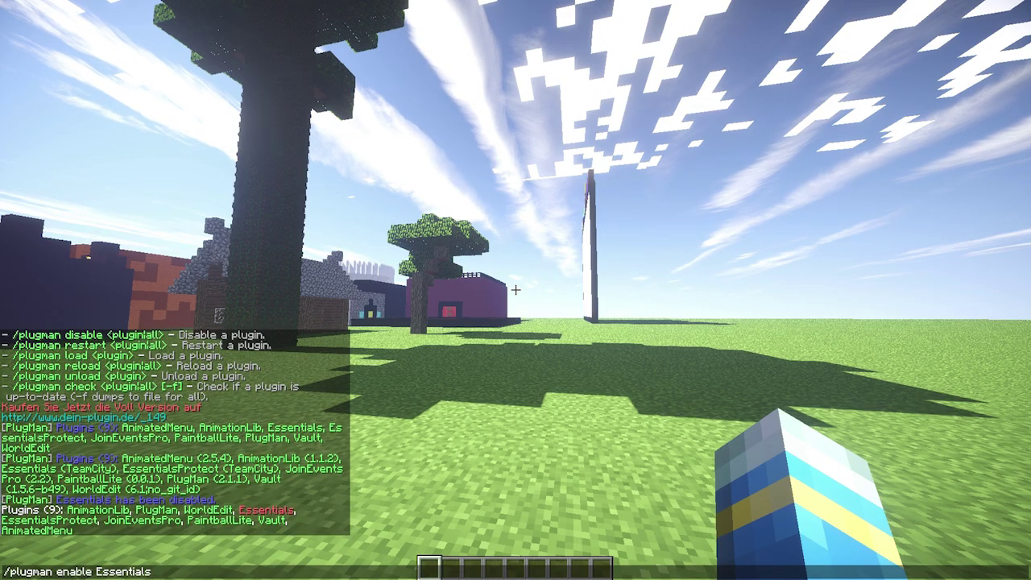
key(Return)
key(w)
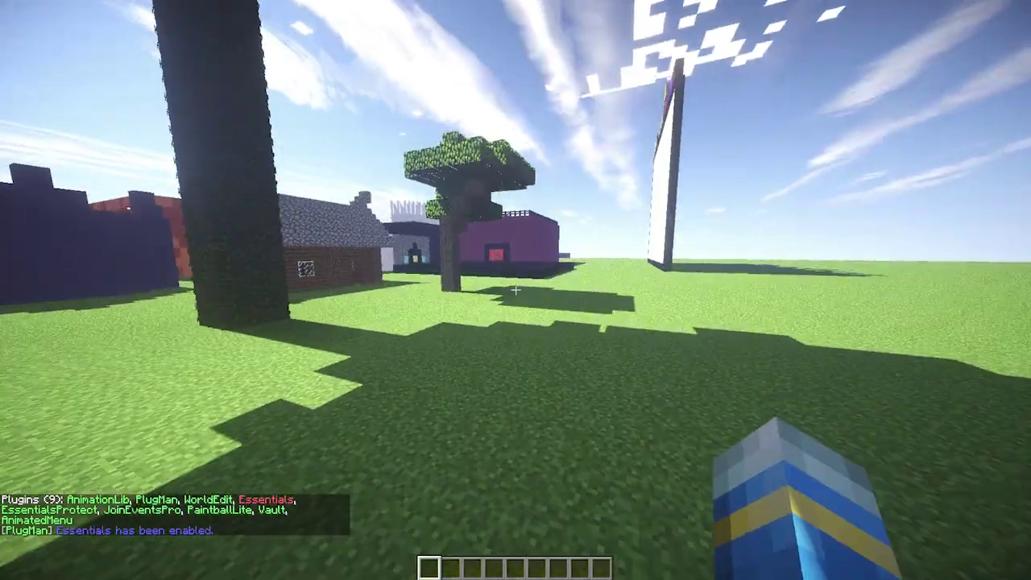
Shorten the previous command to /plugman, copy it for reuse, and run it to display the PlugMan command help
key(t)
key(Up)
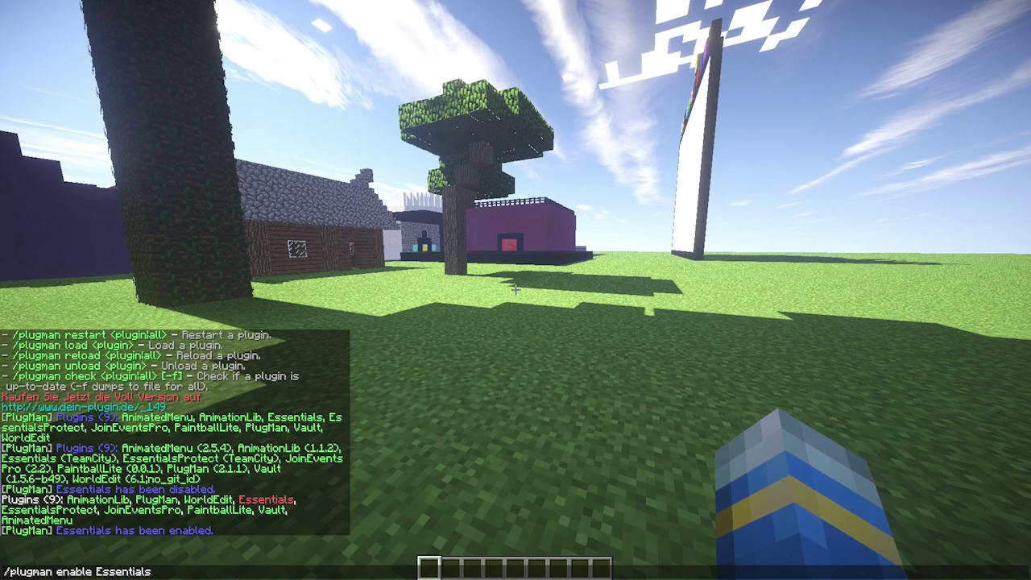
key(BackSpace)
key(BackSpace)
key(BackSpace)
key(BackSpace)
key(BackSpace)
key(BackSpace)
key(BackSpace)
key(BackSpace)
key(BackSpace)
key(BackSpace)
key(BackSpace)
key(BackSpace)
key(BackSpace)
key(BackSpace)
key(BackSpace)
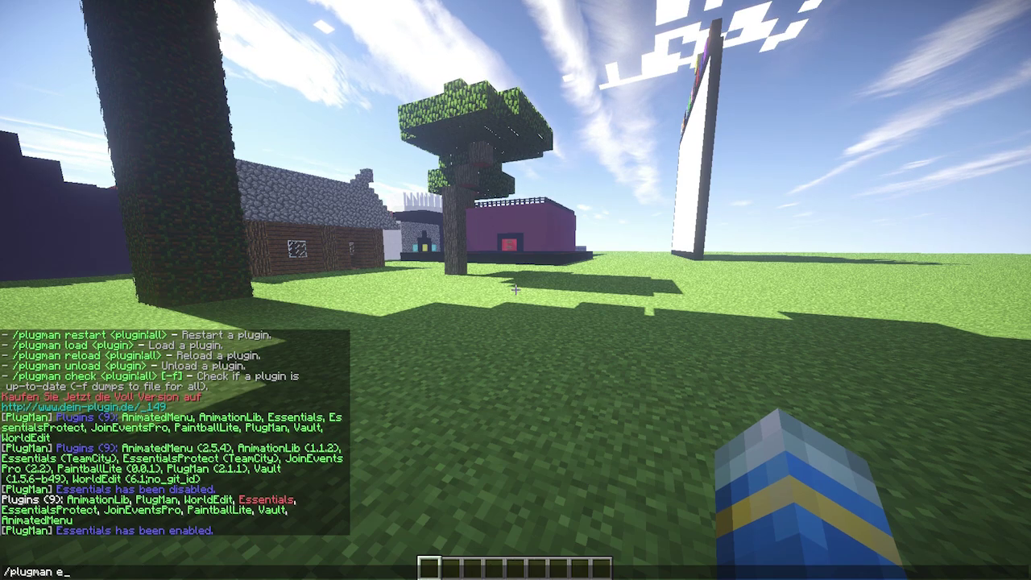
key(ctrl+a)
key(ctrl+c)
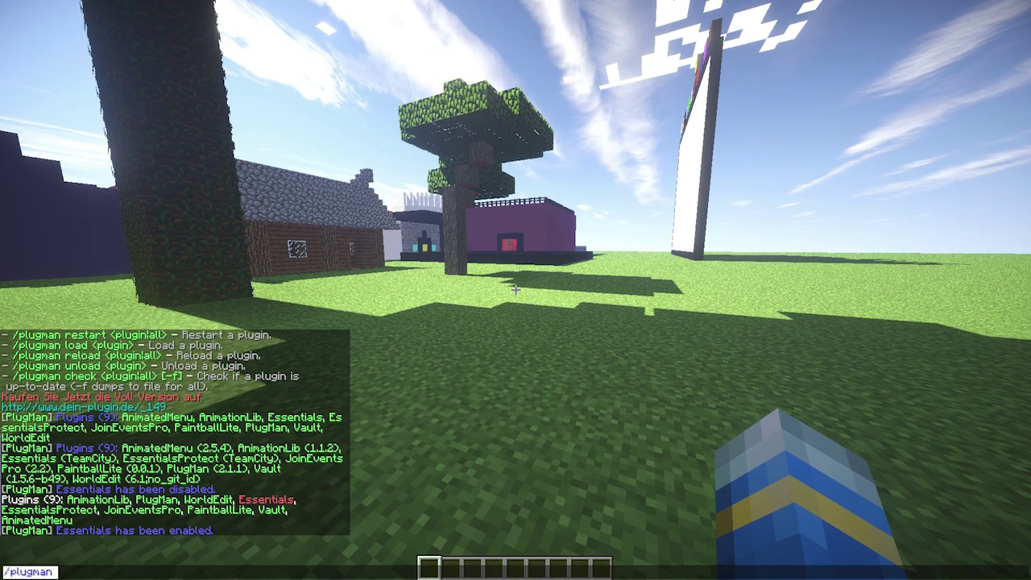
key(Return)
key(w)
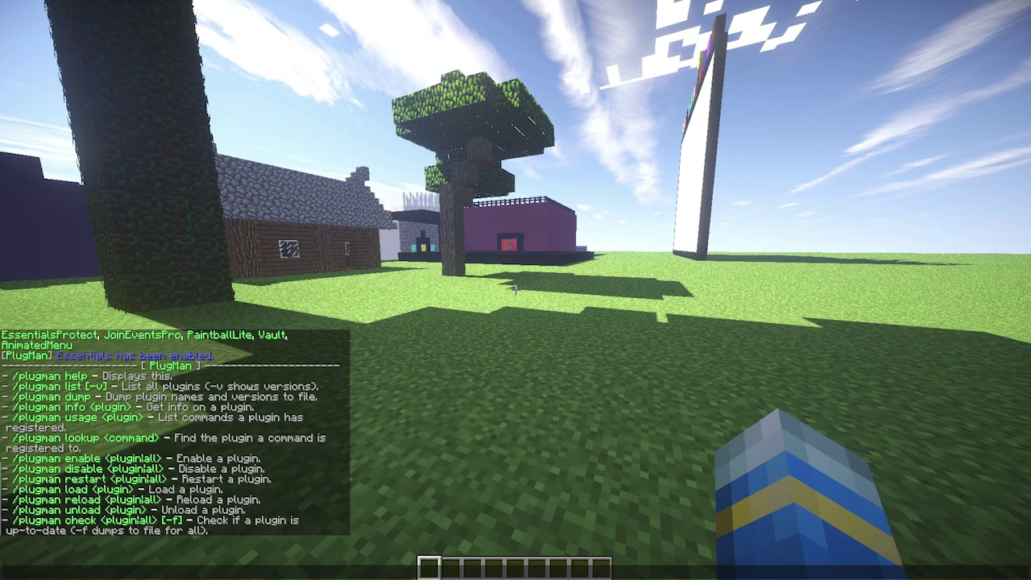
key(Escape)
Run /plugman USAGE Essentials to list the commands registered by the Essentials plugin
key(w)
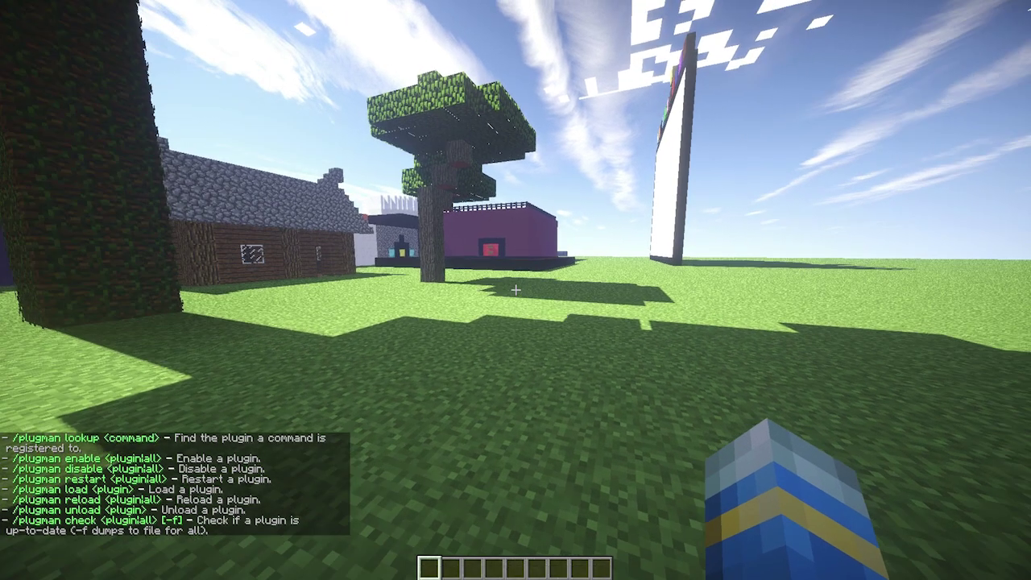
key(w)
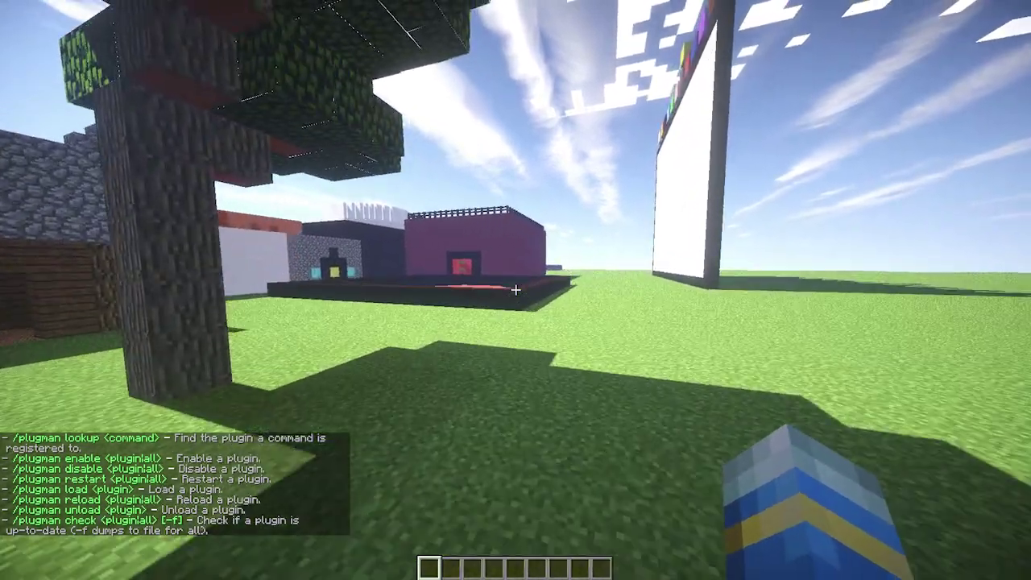
key(t)
key(ctrl+v)
text(USAGE)
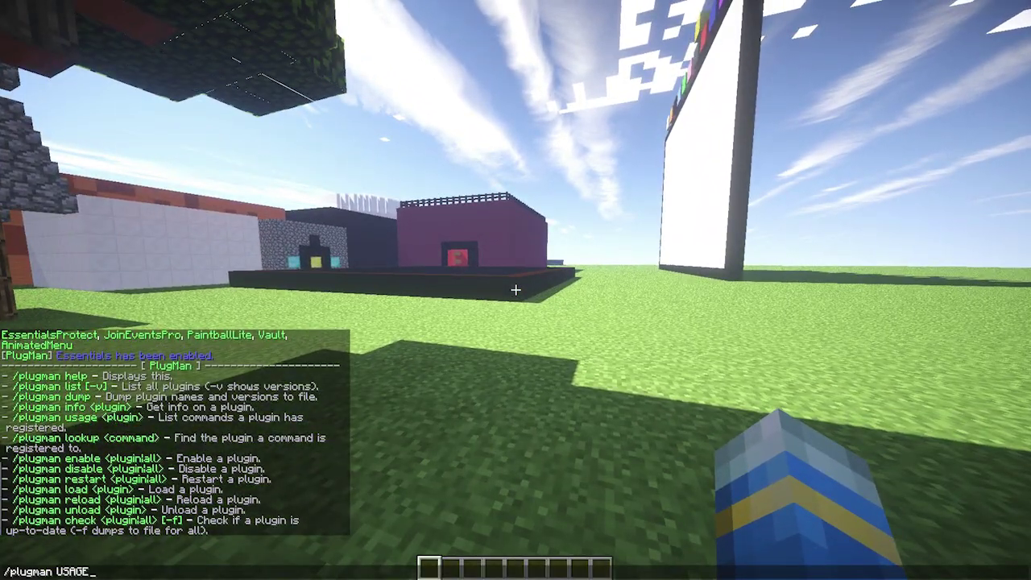
text( Ess)
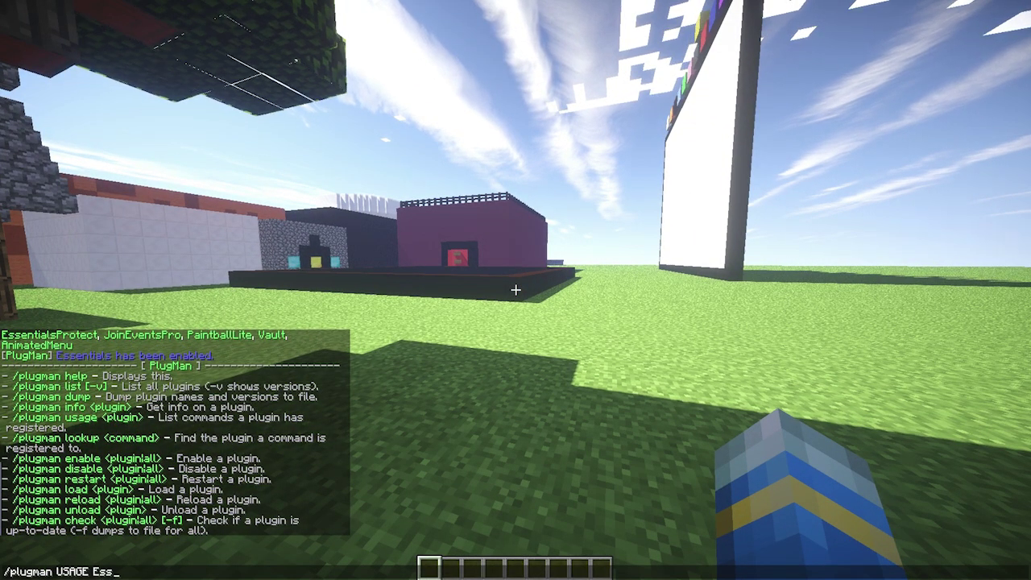
text(entials)
key(Return)
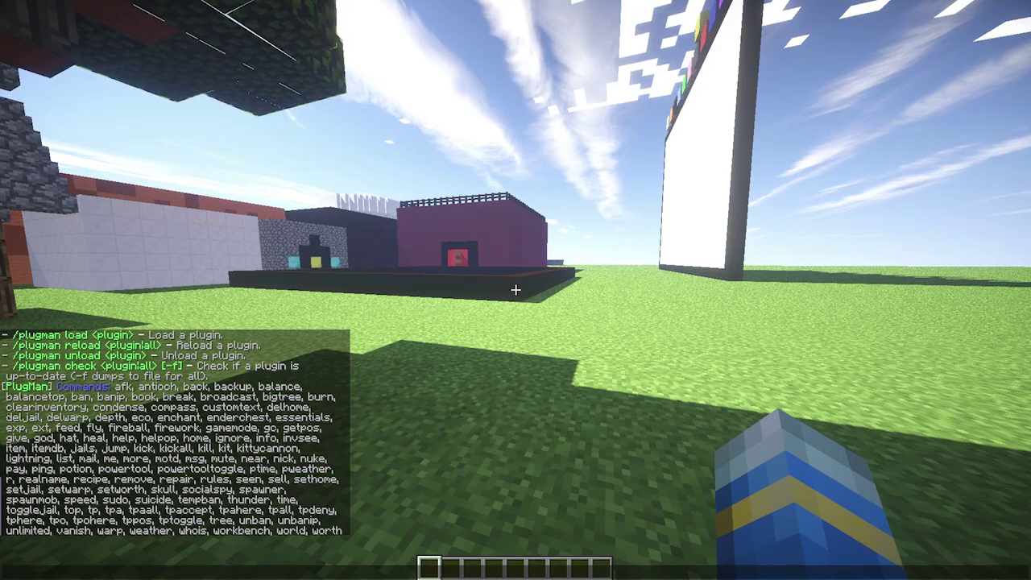
Run /plugman lookup fly to find which plugin the fly command is registered to
text(/plugman )
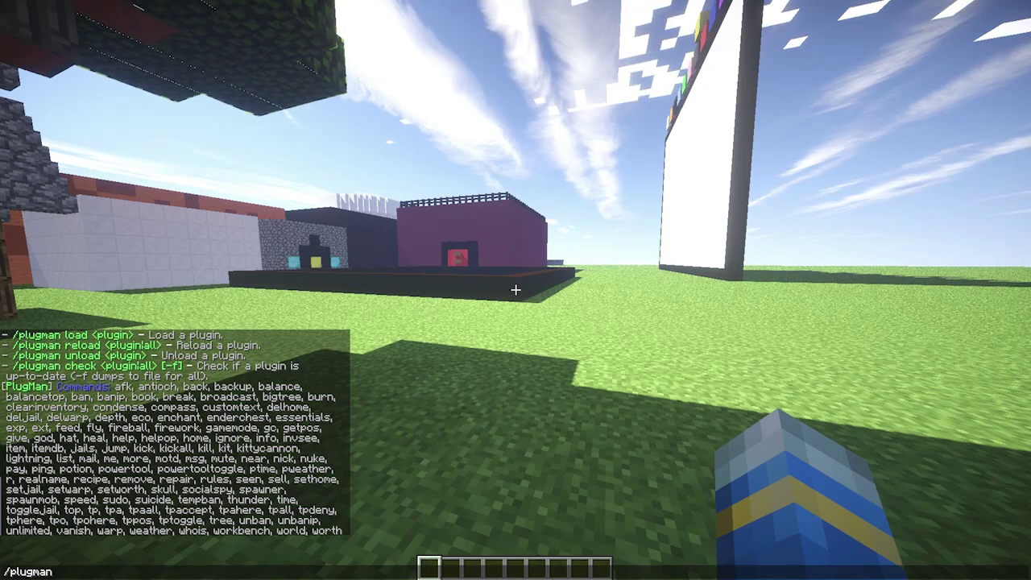
text(lookup)
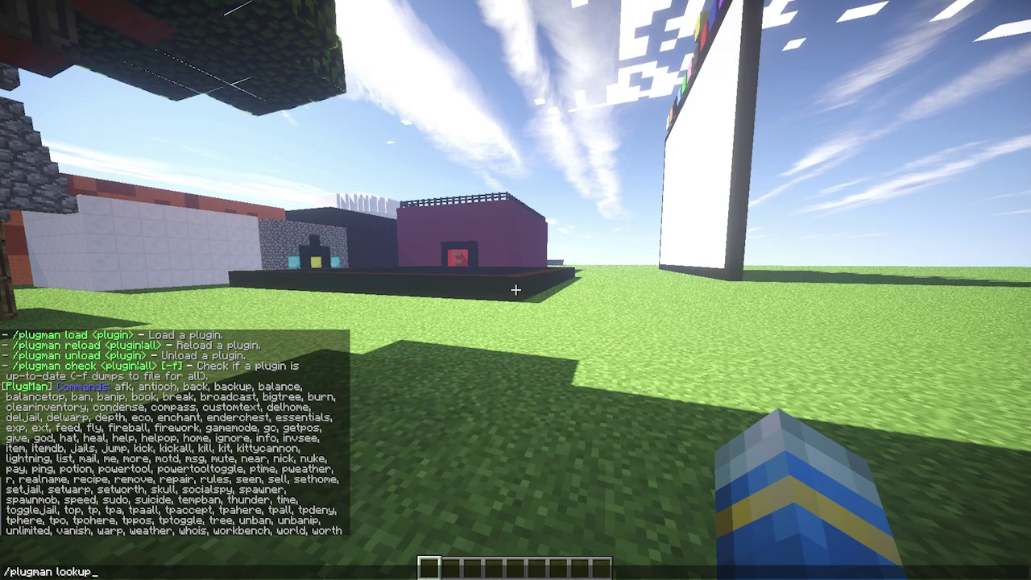
text( fk)
key(BackSpace)
text(ly)
key(Return)
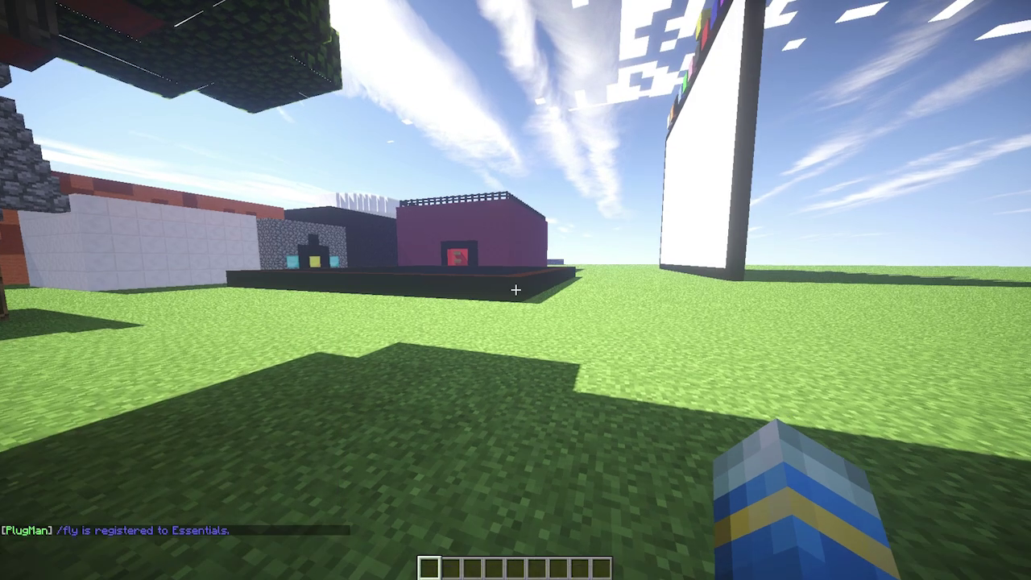
key(w)
key(w)
key(space)
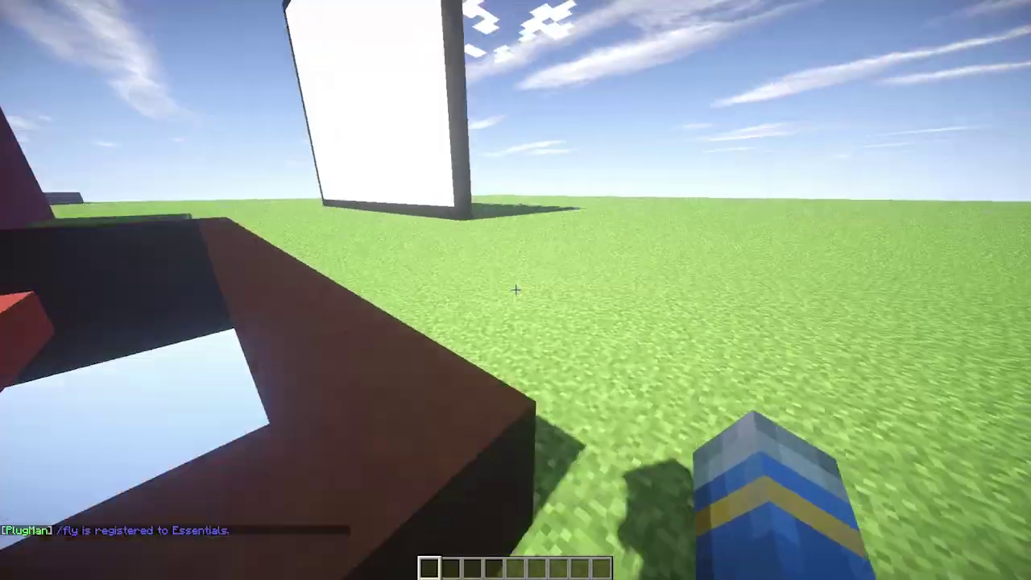
key(space)
Run /plugman lookup pb to find which plugin the pb command is registered to
key(t)
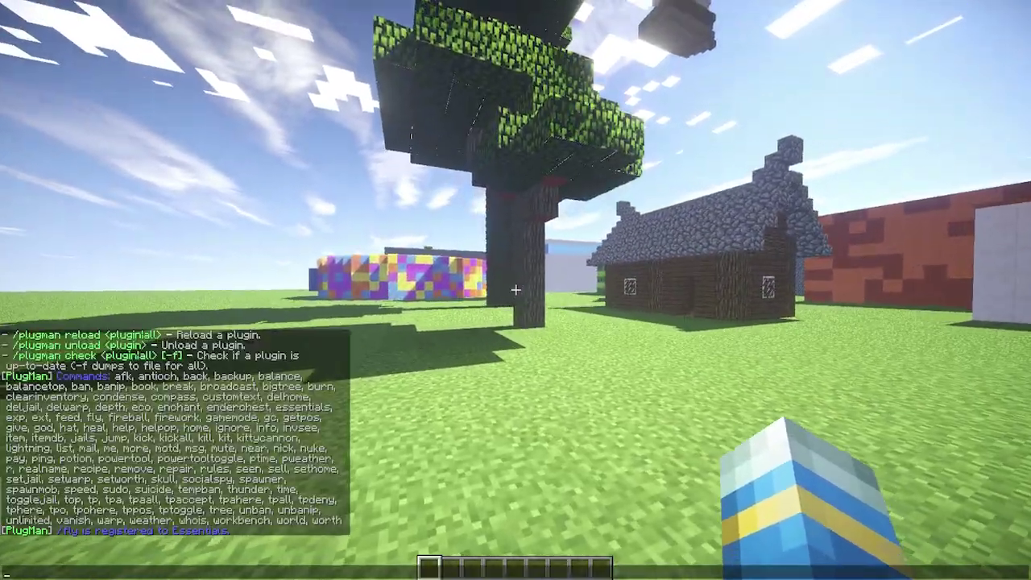
key(Up)
key(BackSpace)
key(BackSpace)
key(BackSpace)
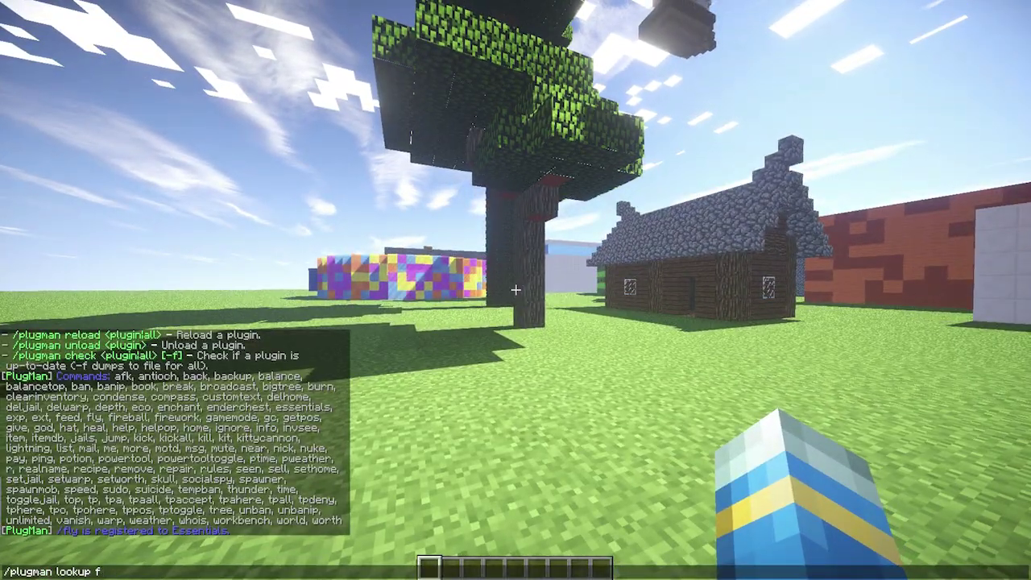
text(pb)
key(Return)
key(w)
key(space)
key(space)
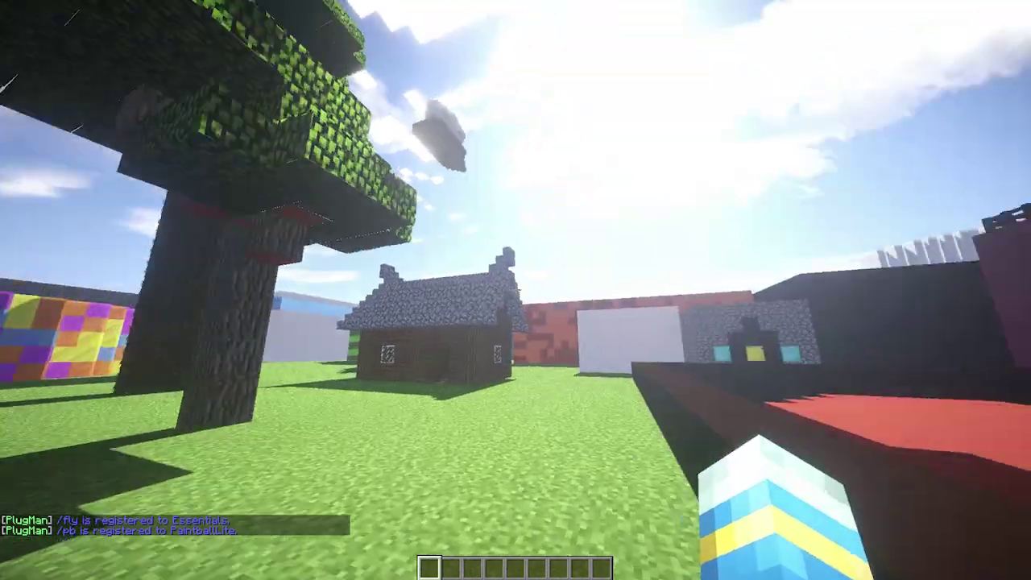
key(t)
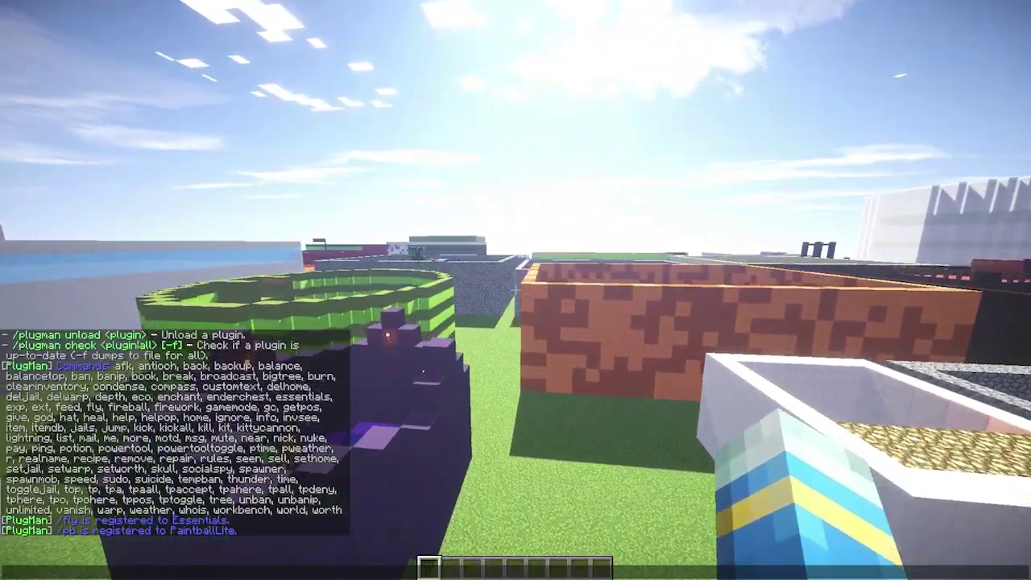
key(Escape)
key(w)
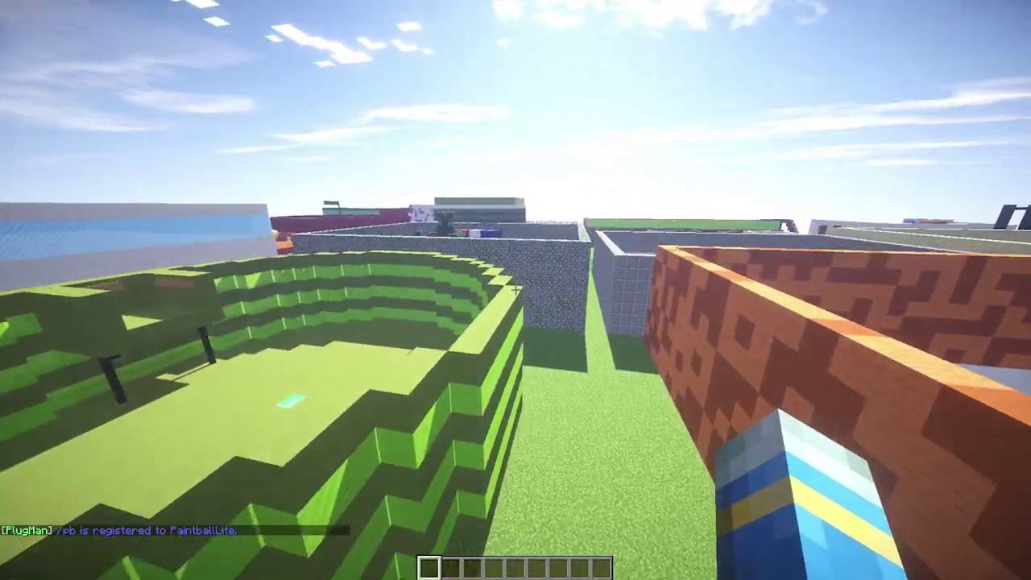
key(w)
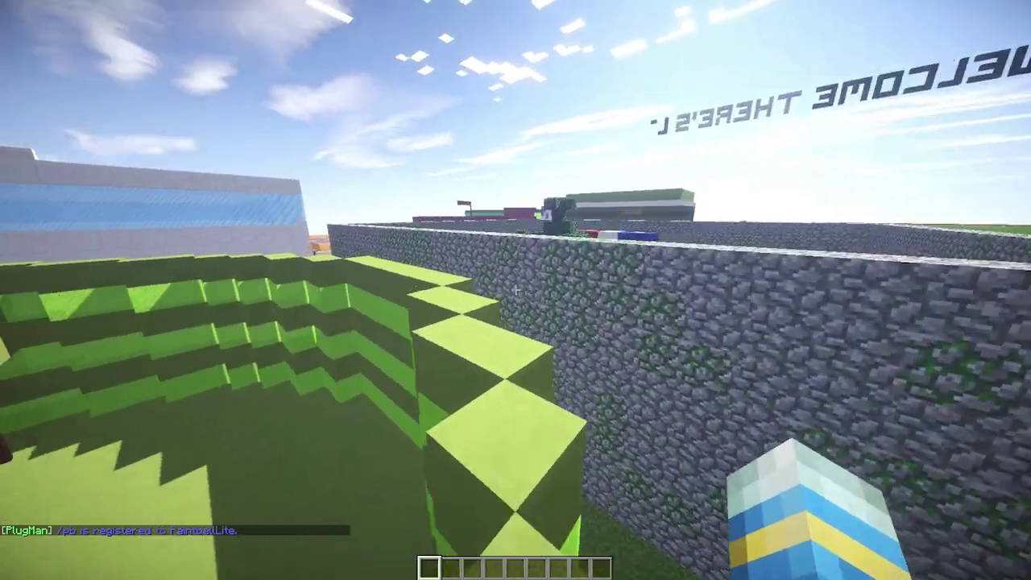
key(w)
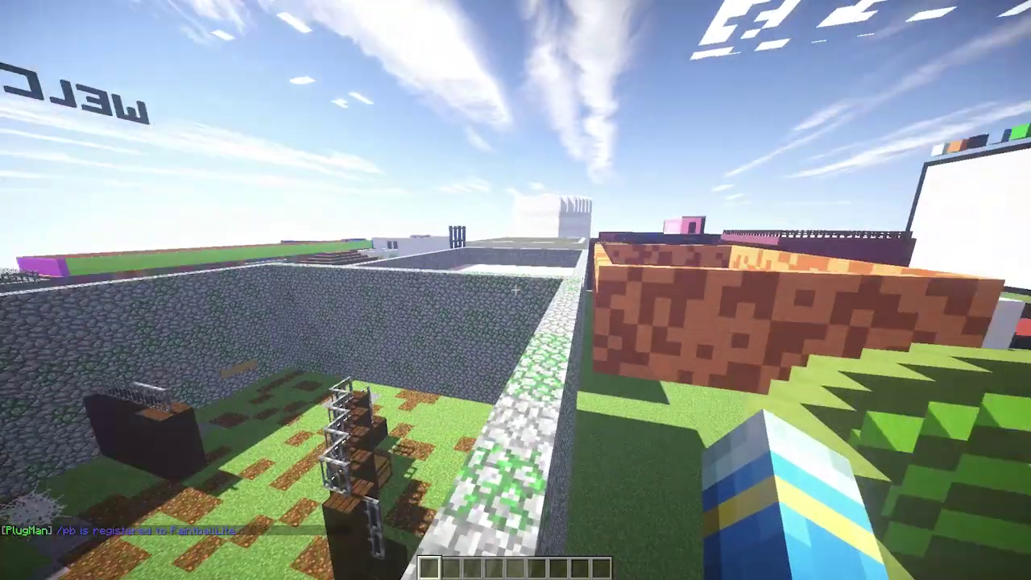
Run /plugman to display the list of PlugMan commands again
key(slash)
text(plugman)
key(Return)
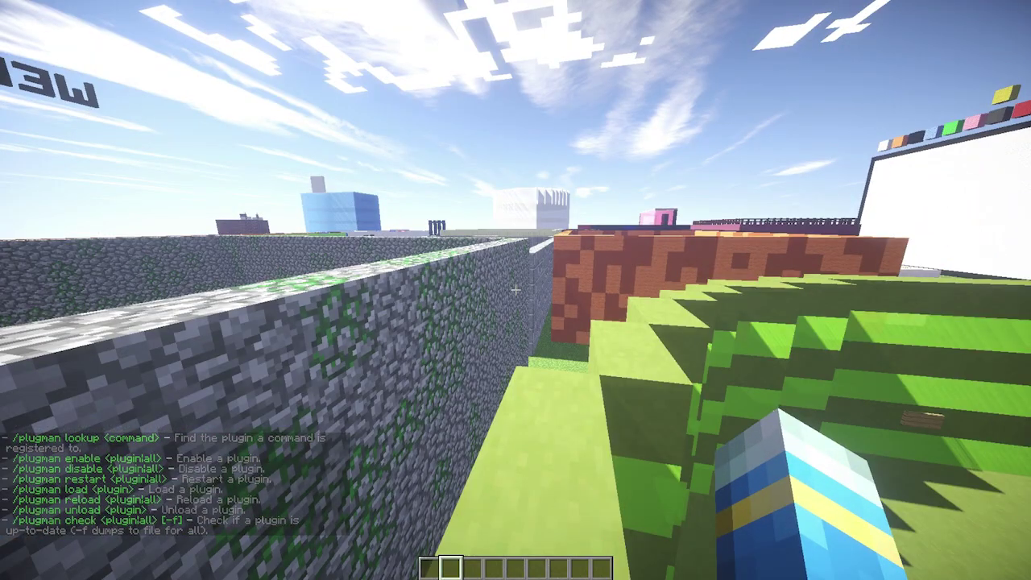
Unload the Vault plugin from the server with /plugman unload vault
key(t)
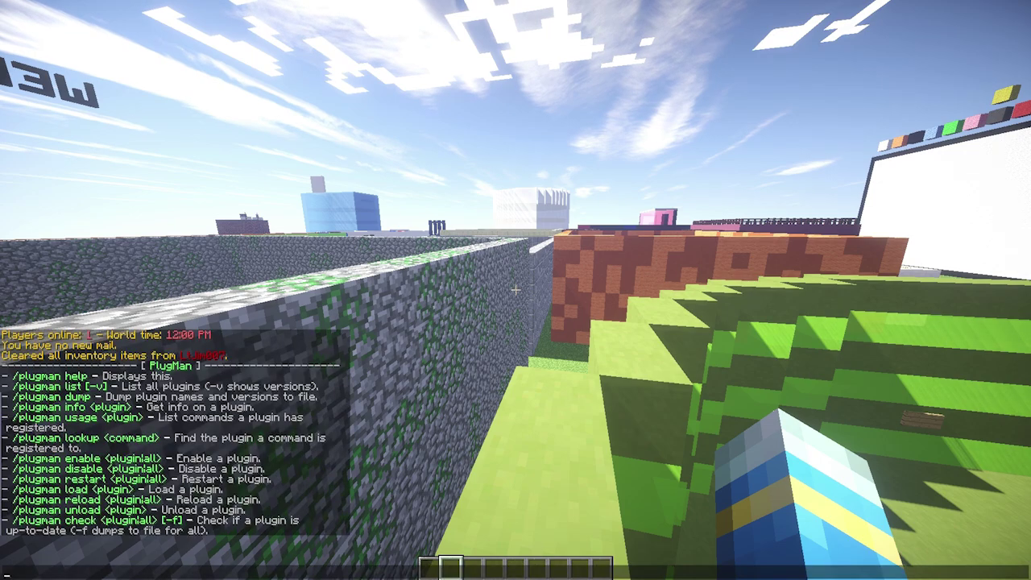
key(Up)
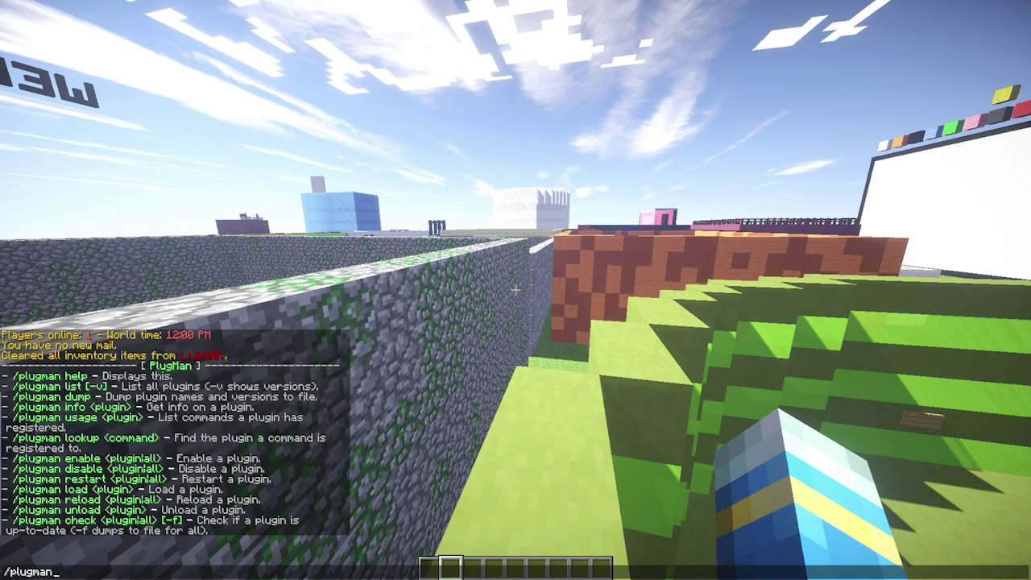
text(unloaed)
key(BackSpace)
key(BackSpace)
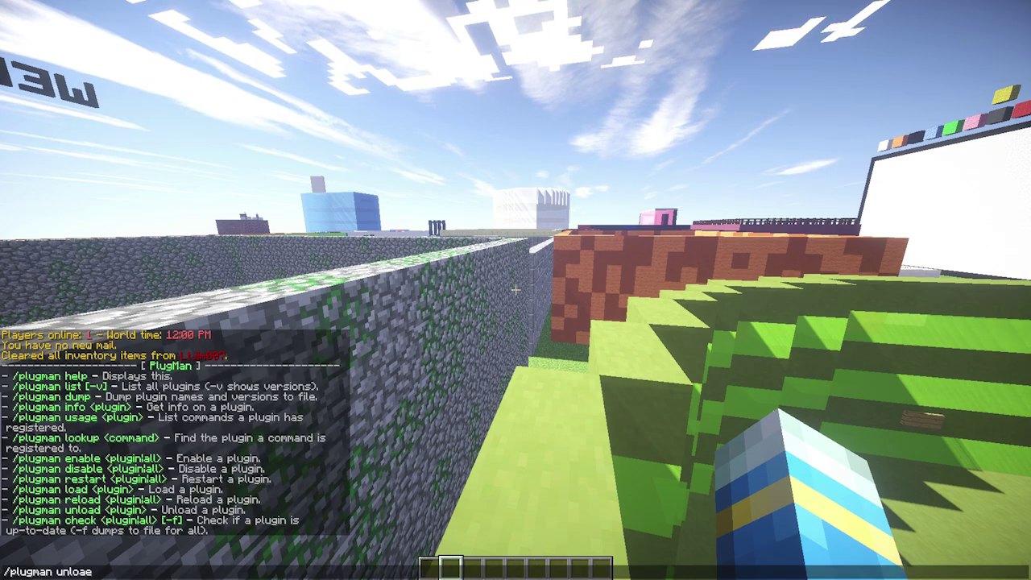
text(d vault)
key(Return)
List the plugins currently on the server with /pl and close the chat
text(t)
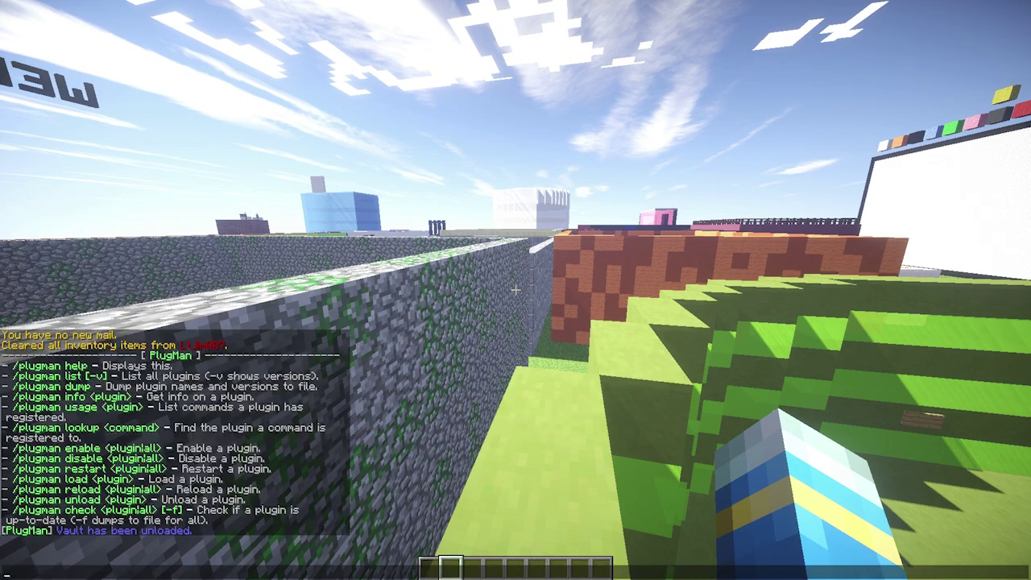
text(/pl)
key(Return)
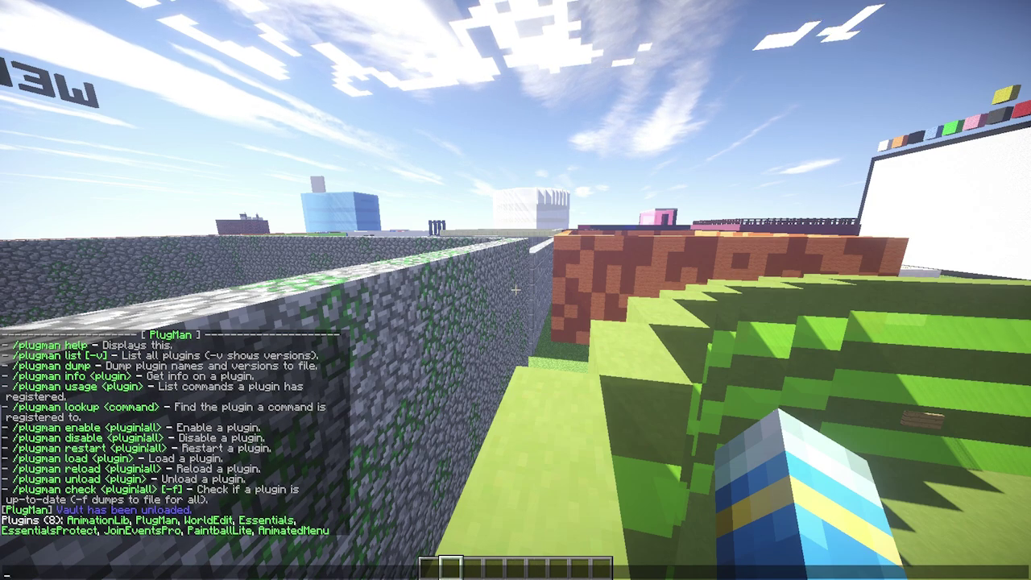
key(Escape)
Run /plugman check AnimatedMenu to check whether that plugin is up to date
key(t)
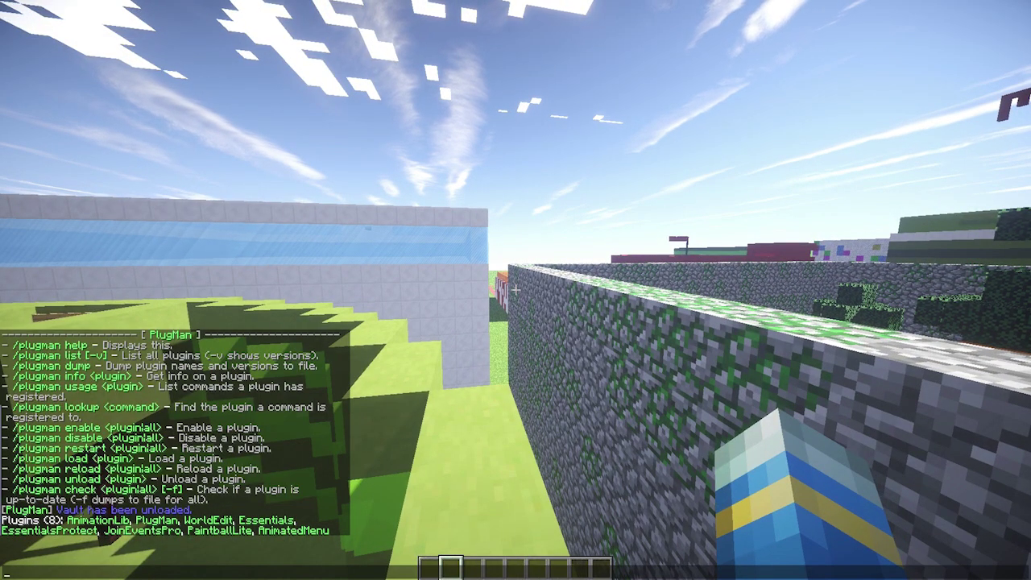
text(/plugman unload vaul)
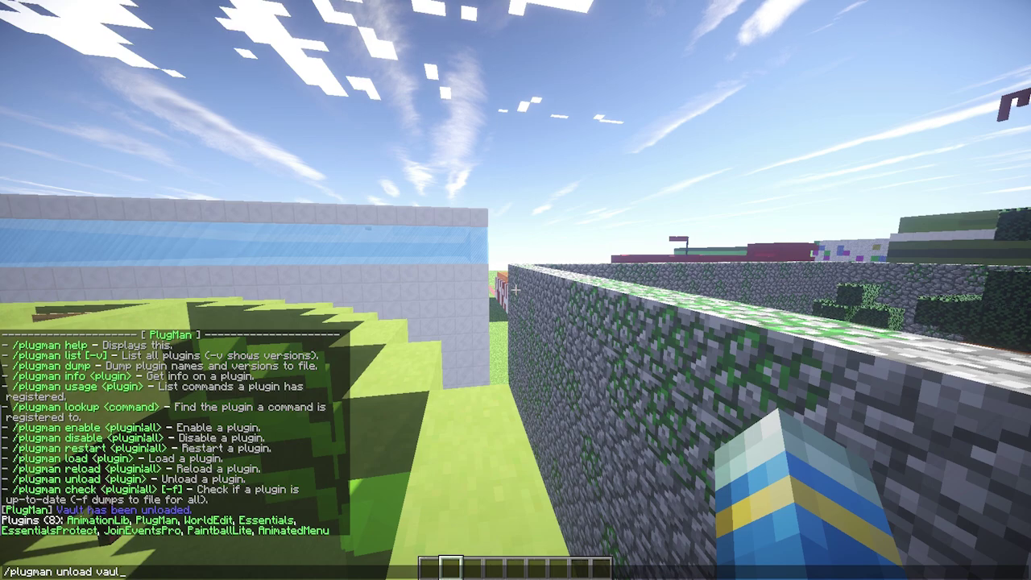
key(BackSpace)
key(BackSpace)
key(BackSpace)
key(BackSpace)
key(BackSpace)
key(BackSpace)
key(BackSpace)
key(BackSpace)
key(BackSpace)
key(BackSpace)
key(BackSpace)
text(check)
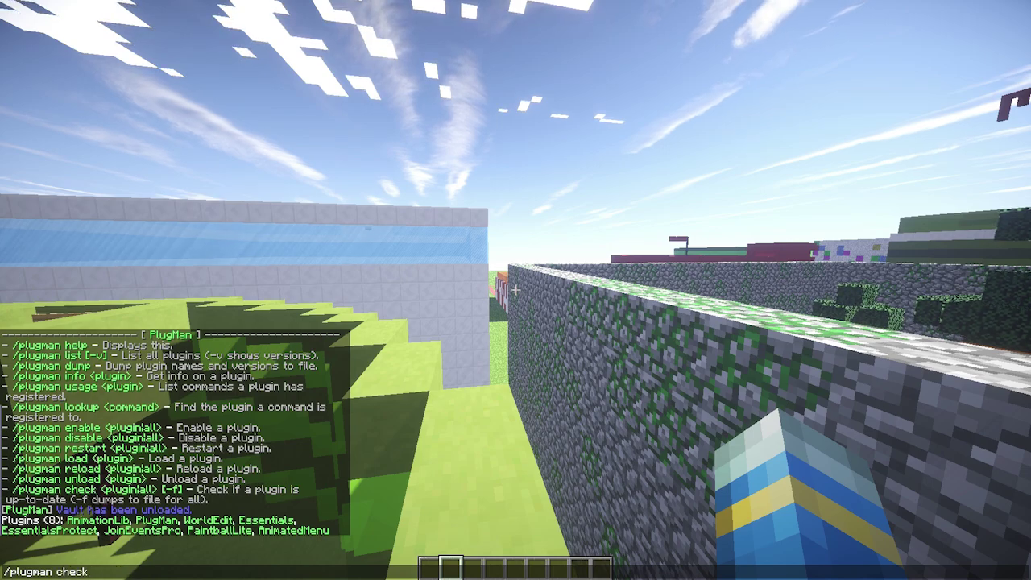
key(Tab)
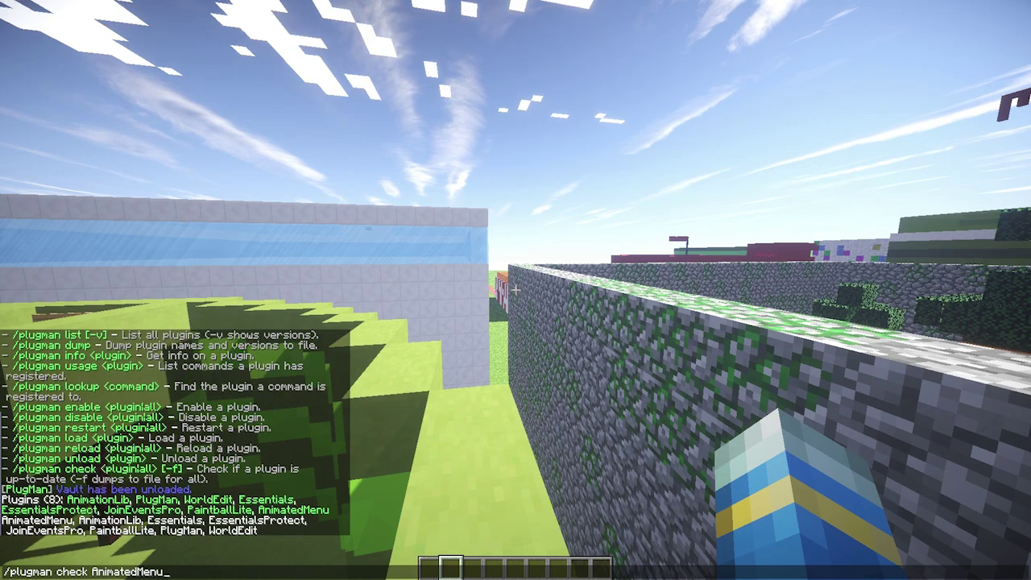
key(Return)
Change the previous check command to /plugman check AnimatedLib and run it to check that plugin's version
key(t)
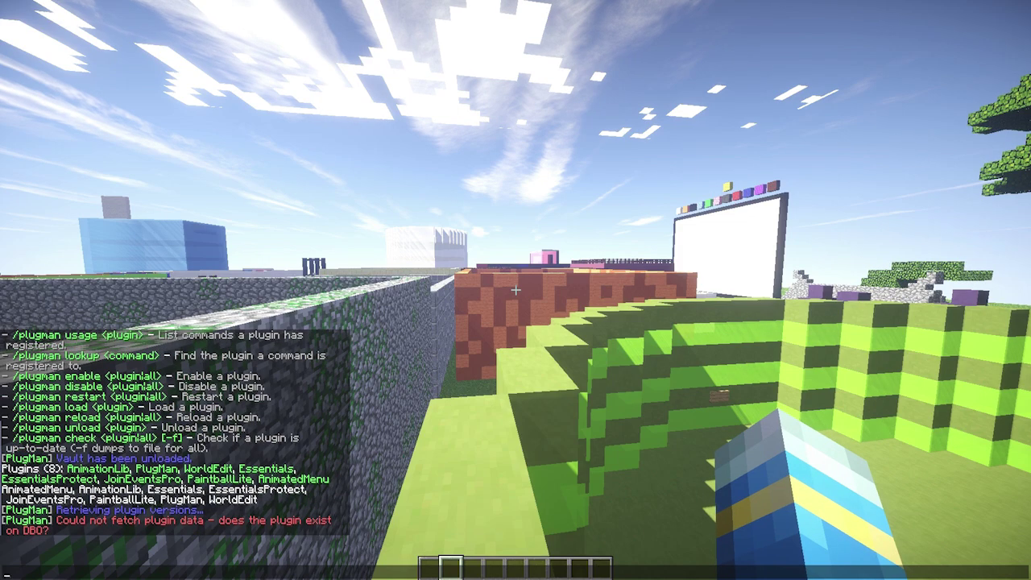
key(Up)
key(BackSpace)
key(BackSpace)
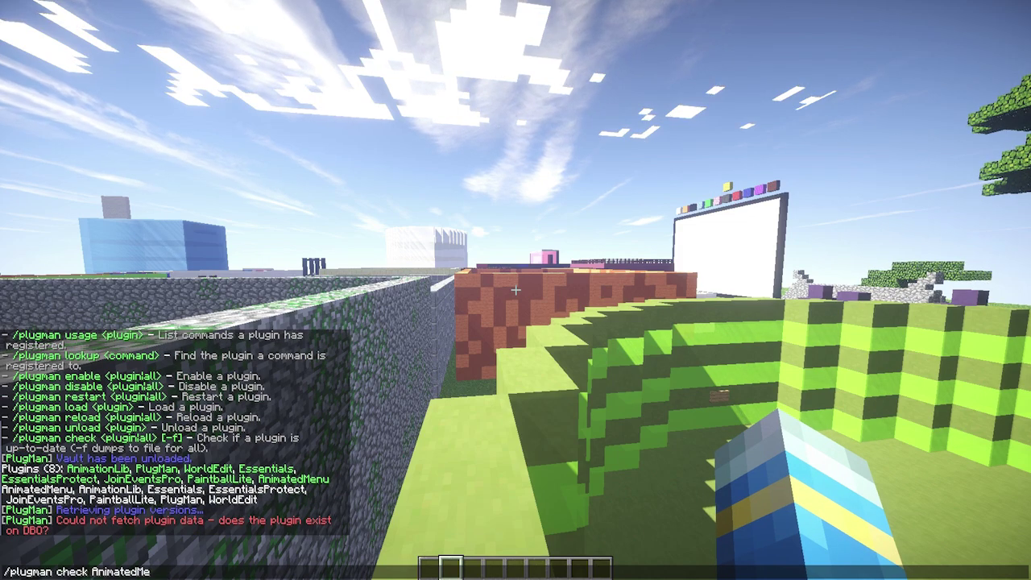
key(BackSpace)
key(BackSpace)
text(Lib)
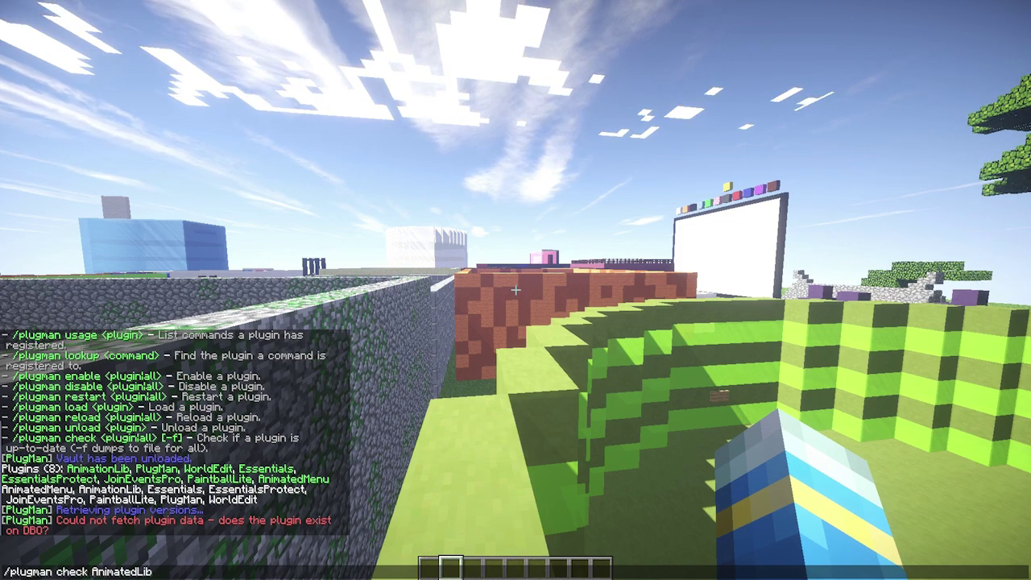
key(Return)
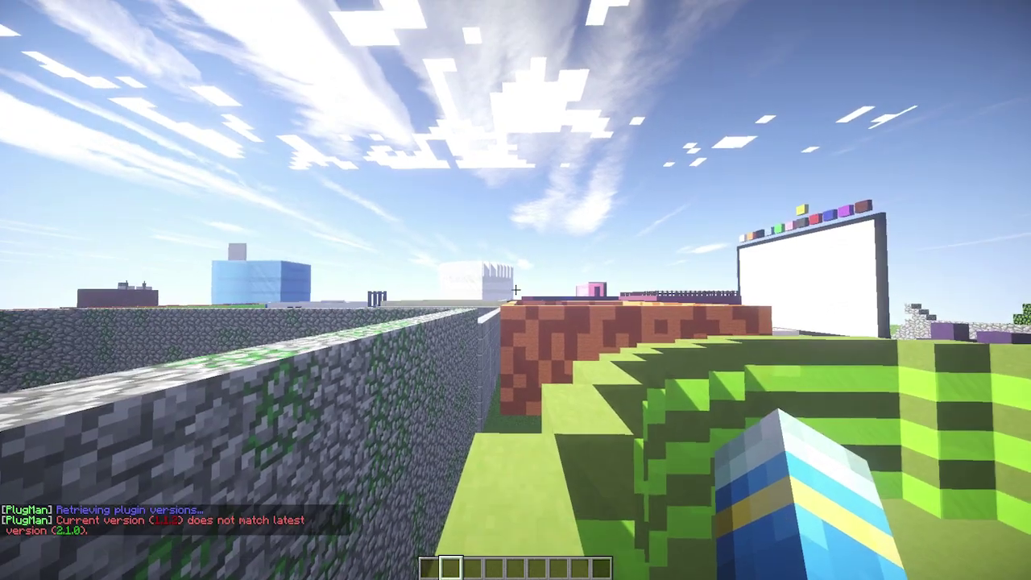
Run /plugman check Essentials to compare the plugin's version with the latest one, and read the result in the chat
key(t)
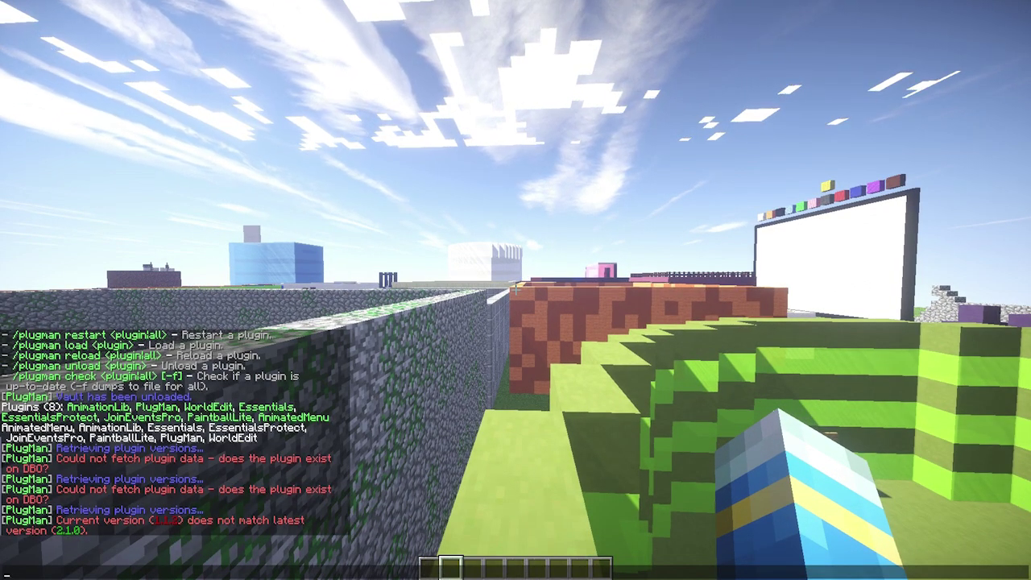
key(Up)
key(BackSpace)
key(BackSpace)
key(BackSpace)
key(BackSpace)
key(BackSpace)
key(BackSpace)
key(BackSpace)
key(BackSpace)
key(BackSpace)
key(BackSpace)
key(BackSpace)
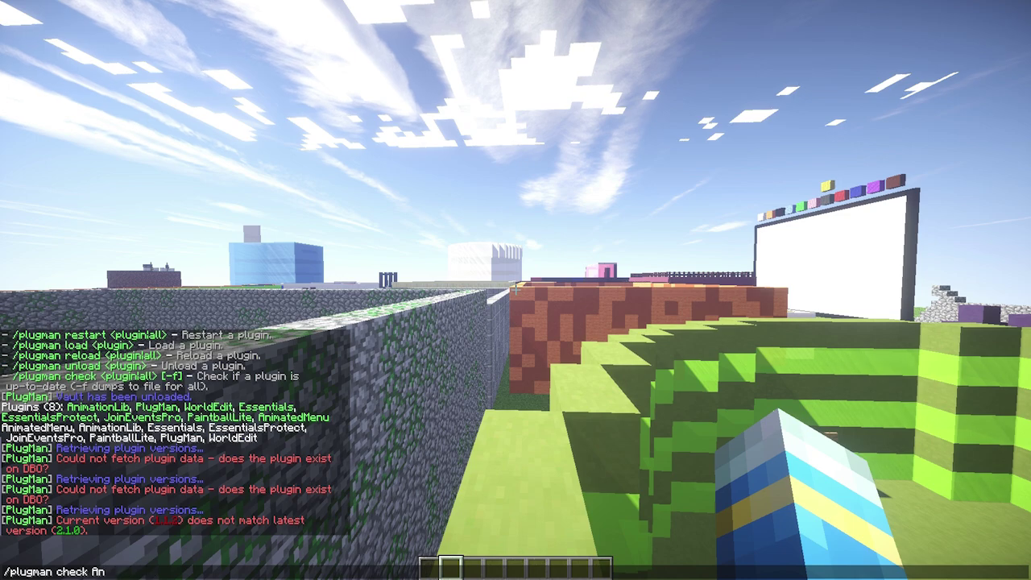
key(Tab)
key(Tab)
key(Tab)
key(Tab)
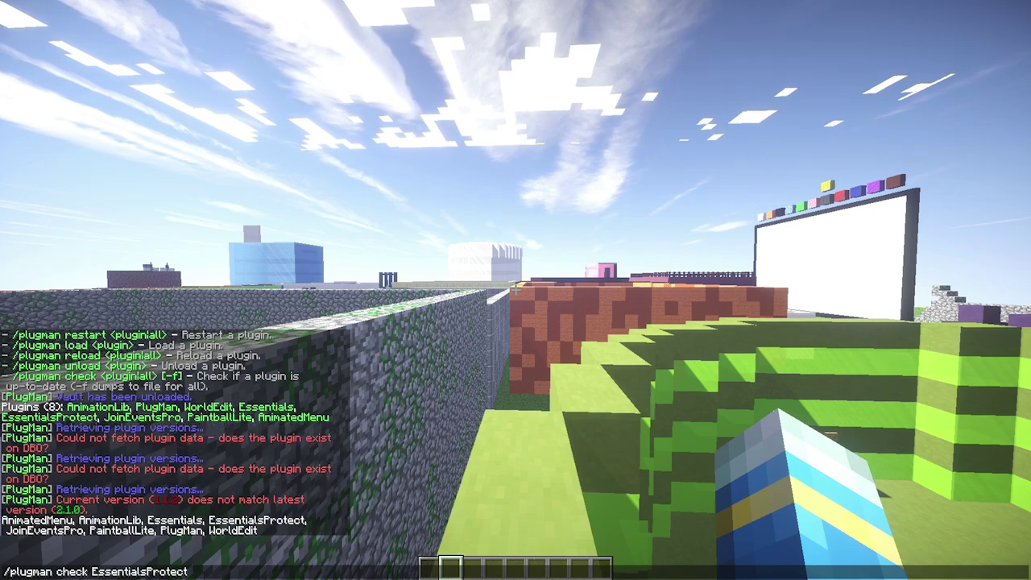
key(BackSpace)
key(BackSpace)
key(BackSpace)
key(BackSpace)
key(BackSpace)
key(BackSpace)
key(BackSpace)
text(s)
key(Return)
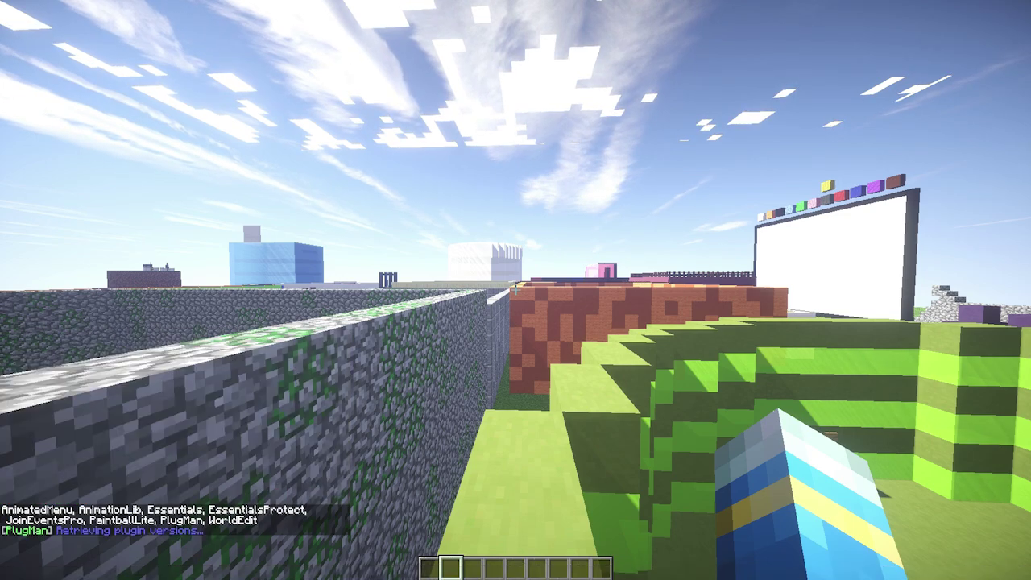
key(t)
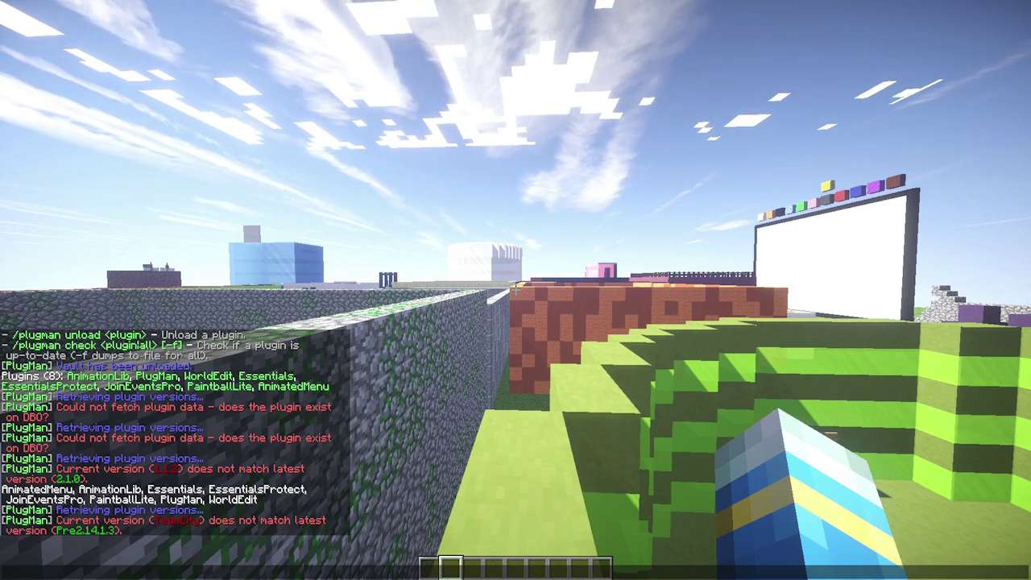
key(Escape)
Review the PlugMan command help in the chat history and run /plugman dump to save plugin names and versions to file
key(w)
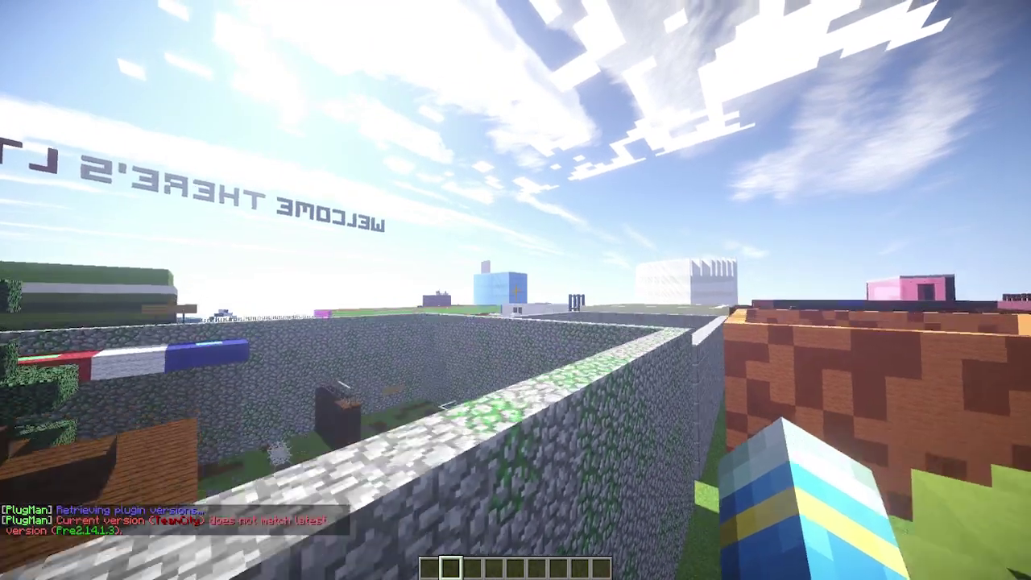
key(t)
scroll(516, 288, up, 4)
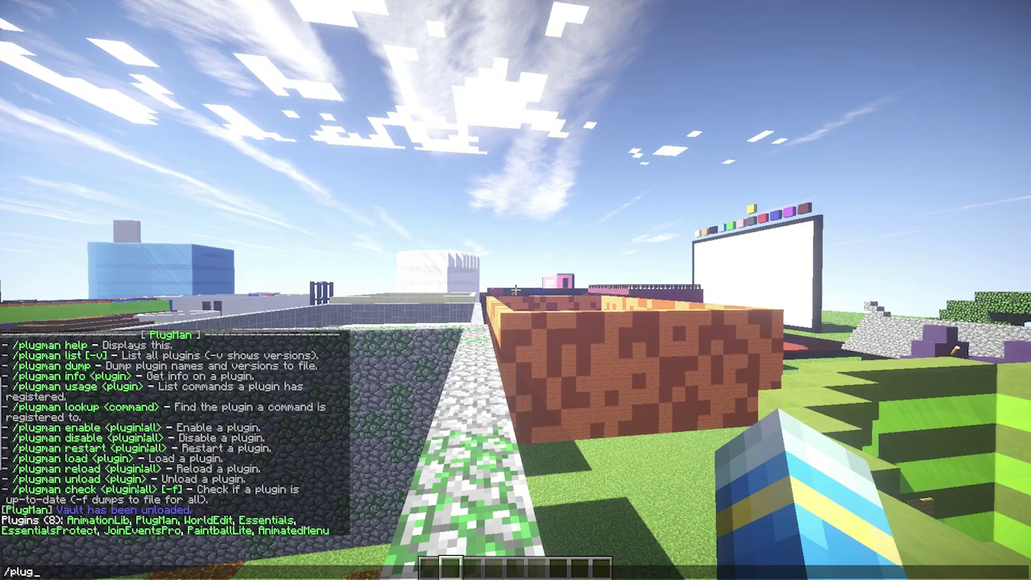
key(w)
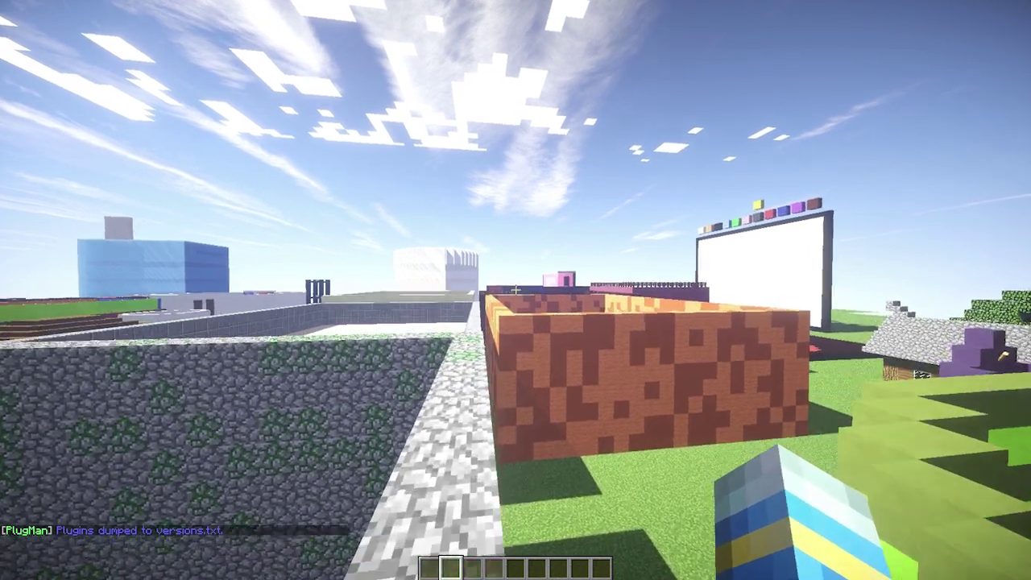
key(w)
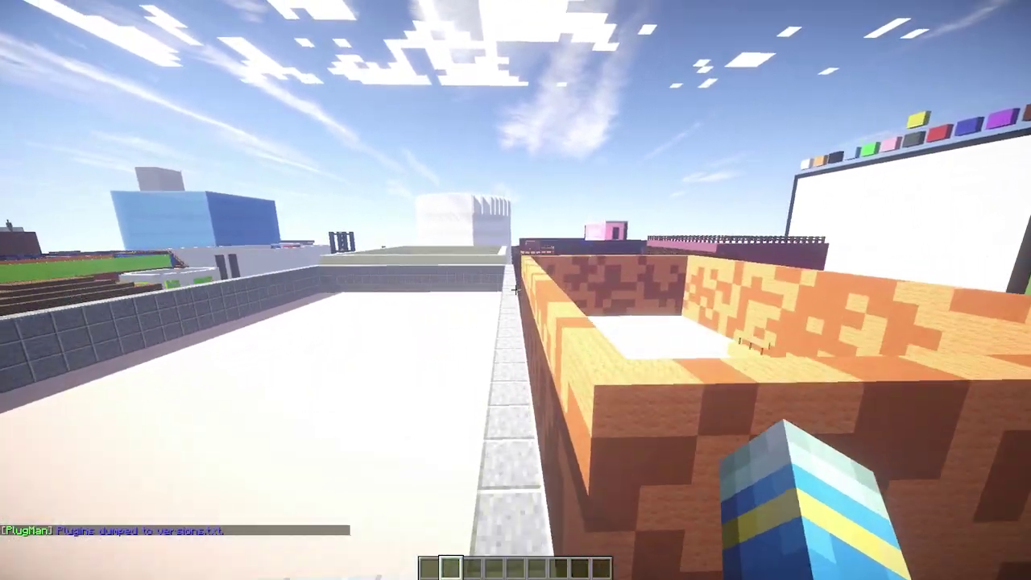
key(w)
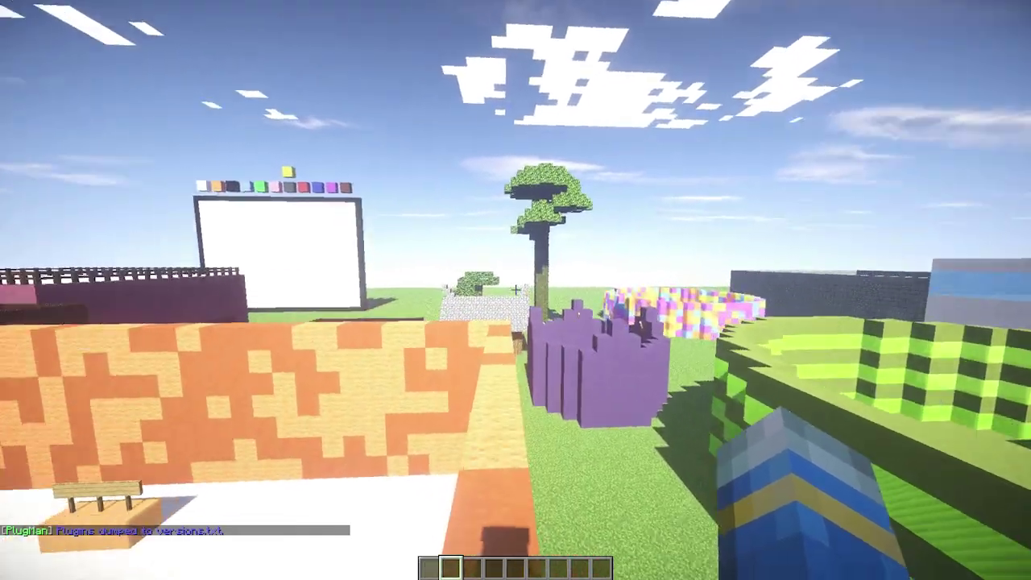
key(w)
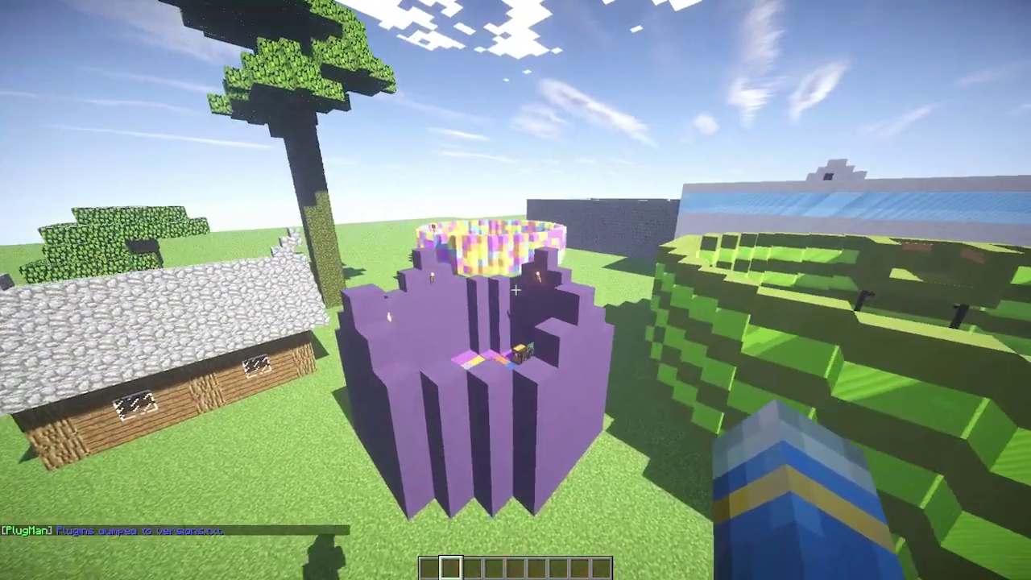
key(t)
key(Escape)
key(space)
key(w)
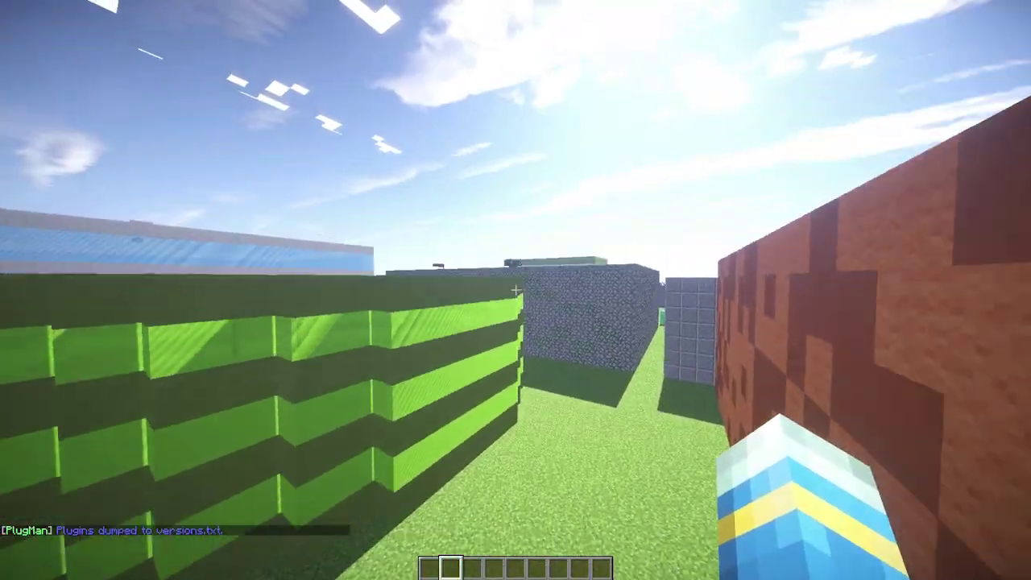
key(w)
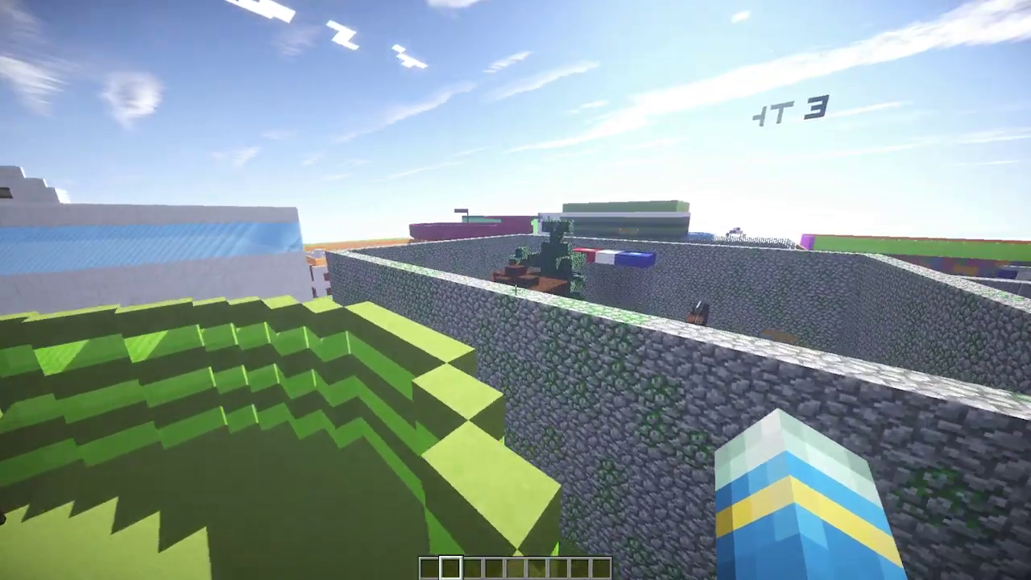
key(w)
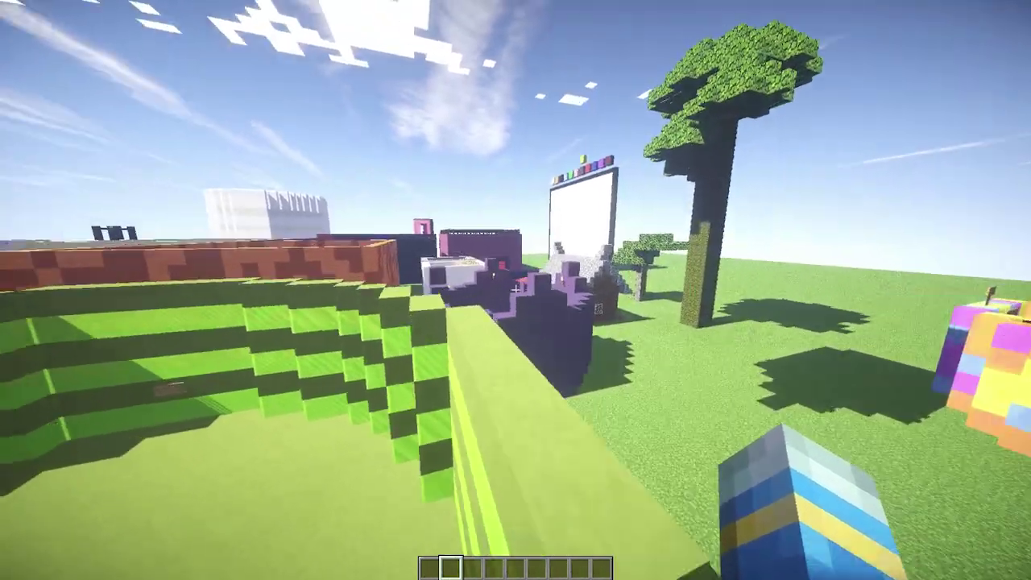
key(w)
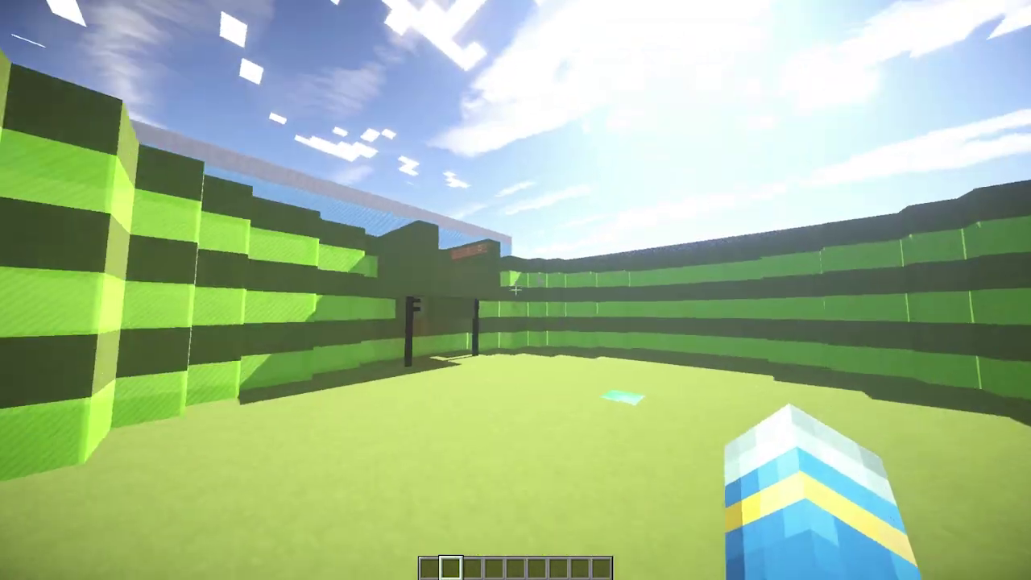
key(w)
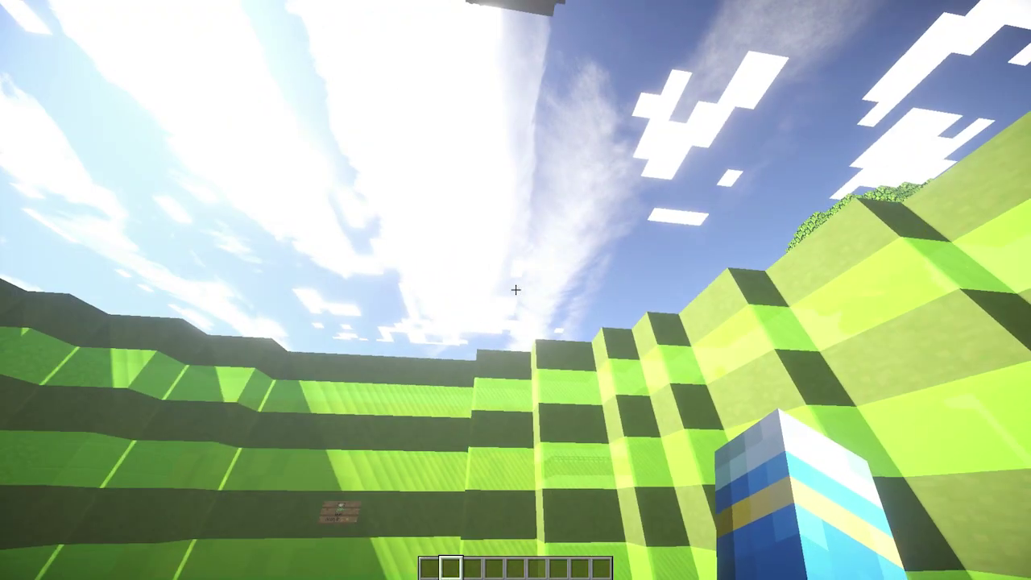